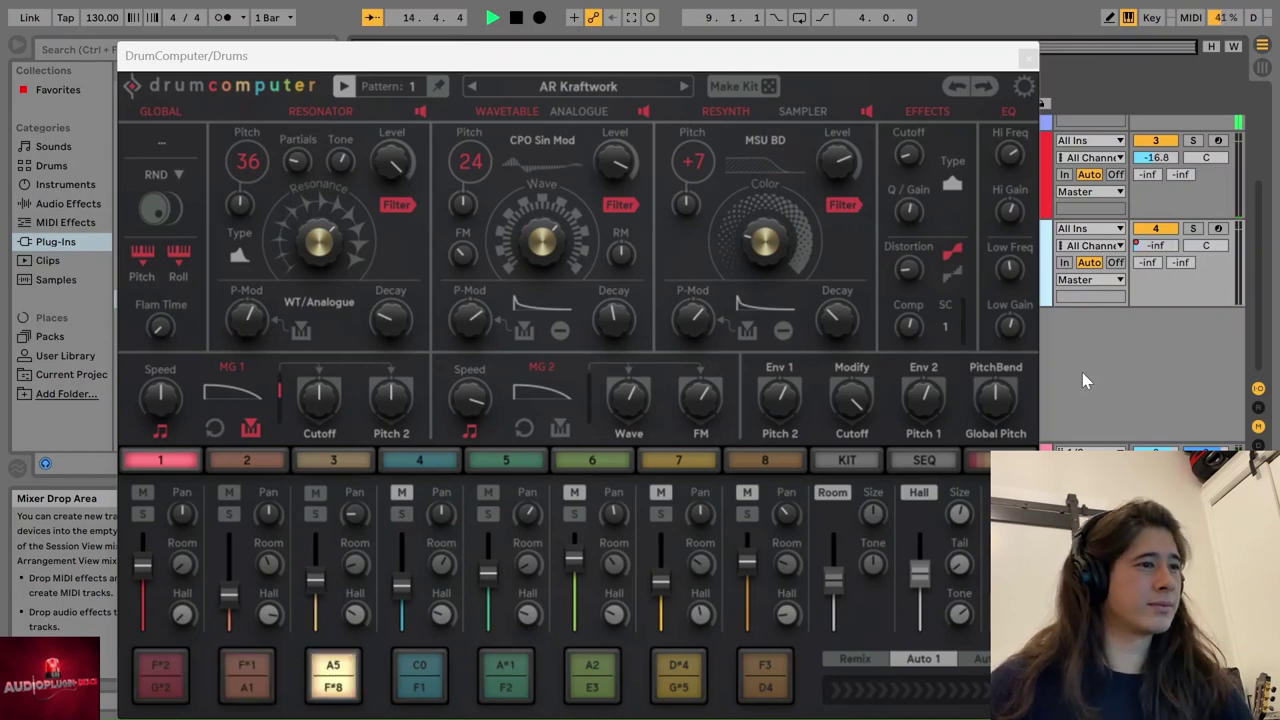
- Stop the pattern playing and raise the DrumComputer window to the top edge of the screen
key("space")
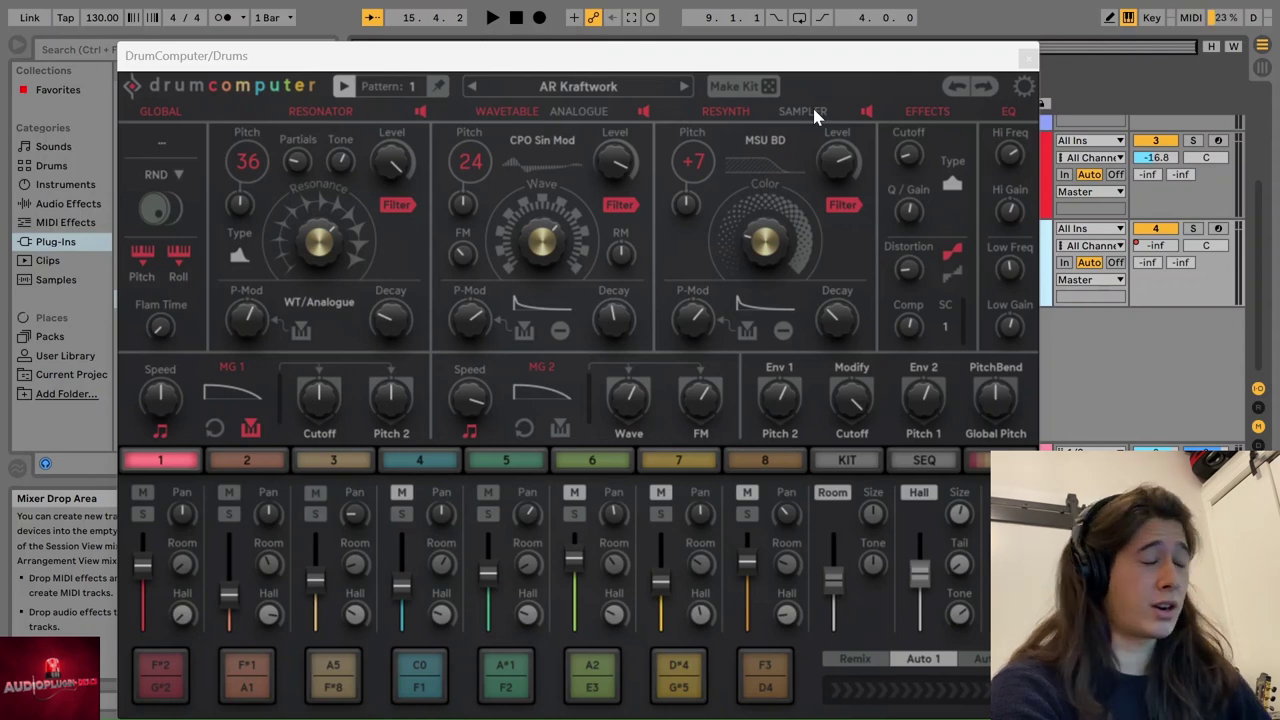
left_click_drag(666, 57, 729, 144)
key("space")
left_click_drag(560, 146, 563, 37)
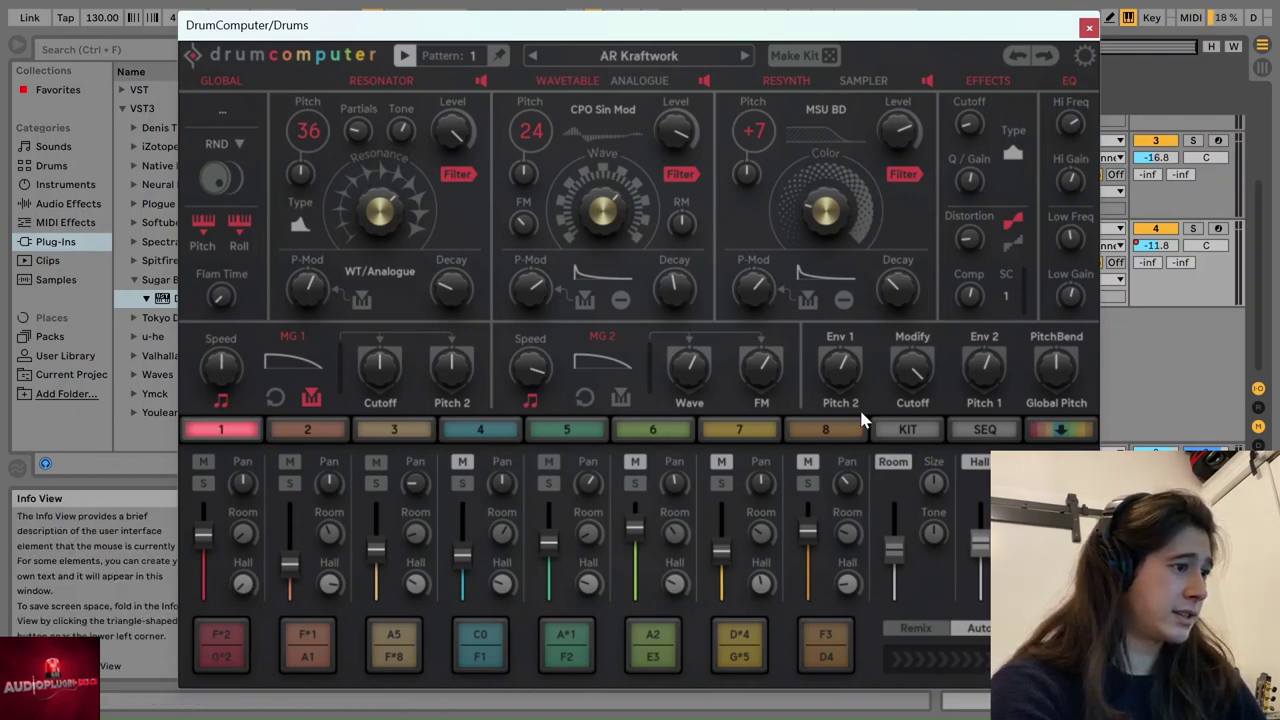
- Audition pad 1 and mute drum 1's Wavetable layer
left_click(225, 642)
left_click(225, 642)
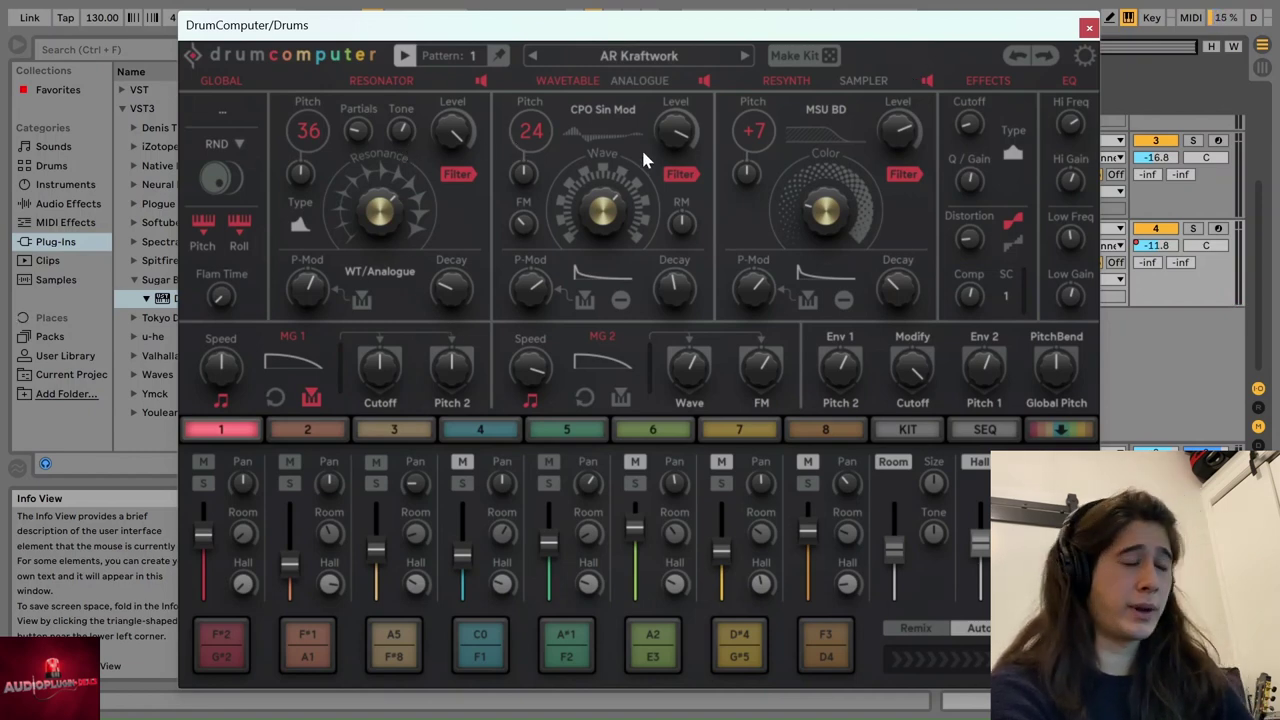
left_click(704, 80)
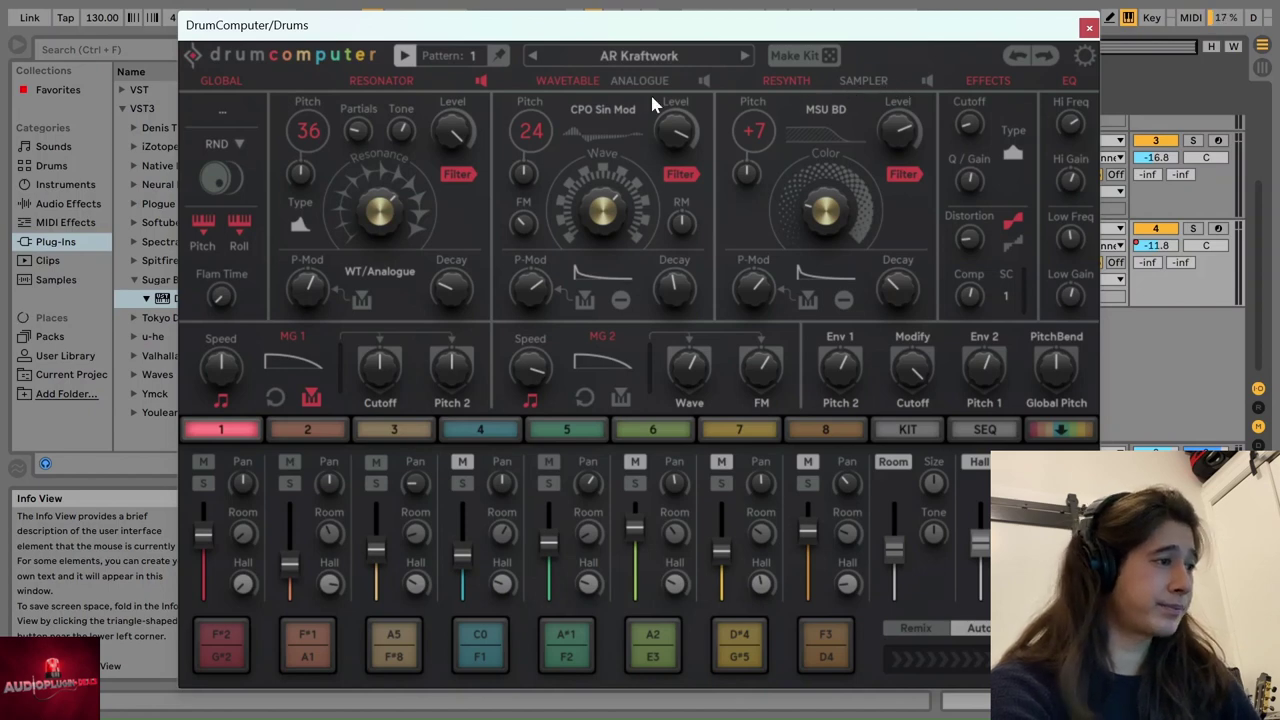
left_click(214, 640)
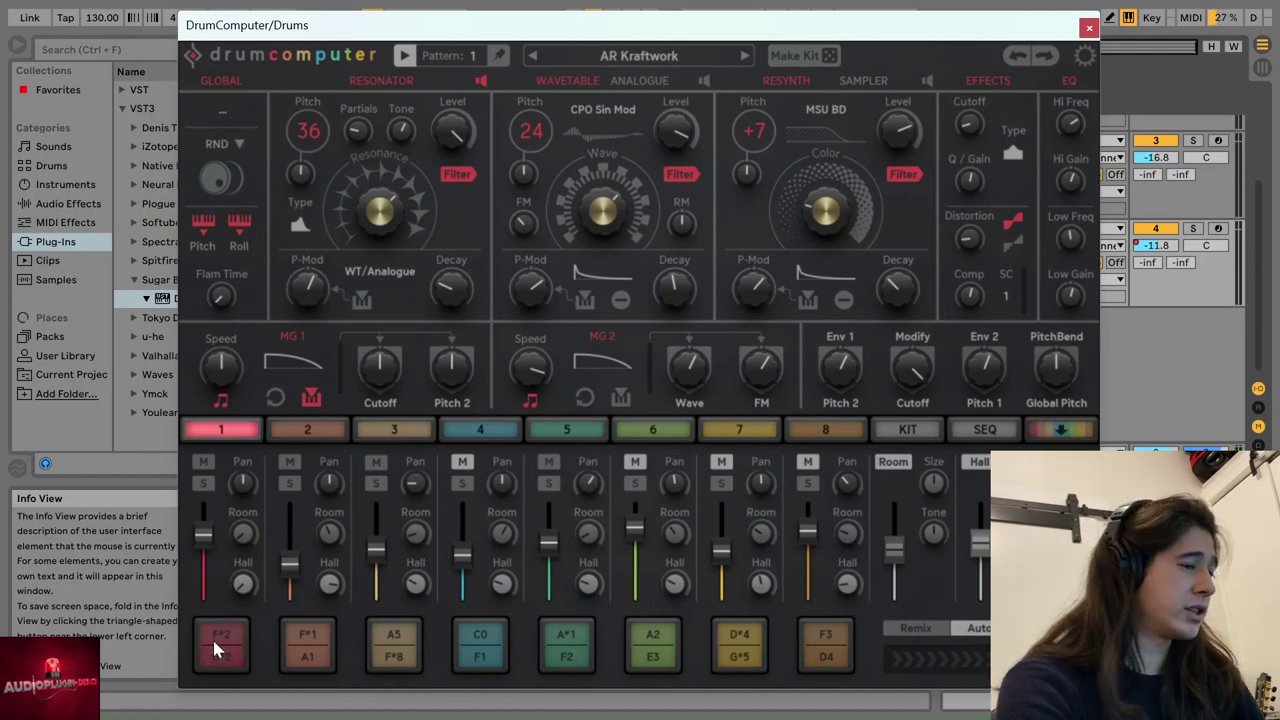
- Try Envelope, Noise+Env, then WT/Analogue as the Resonator P-Mod source, leaving the list open
left_click(362, 271)
left_click(367, 290)
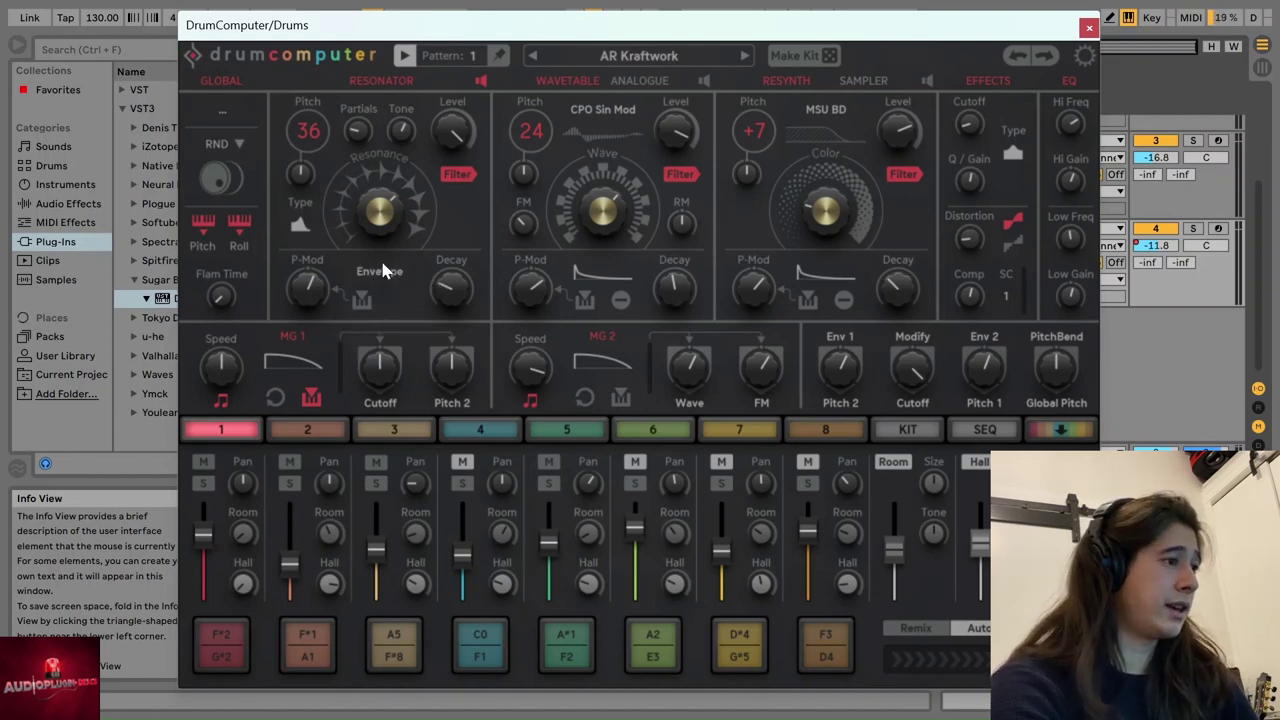
left_click(381, 270)
left_click(378, 312)
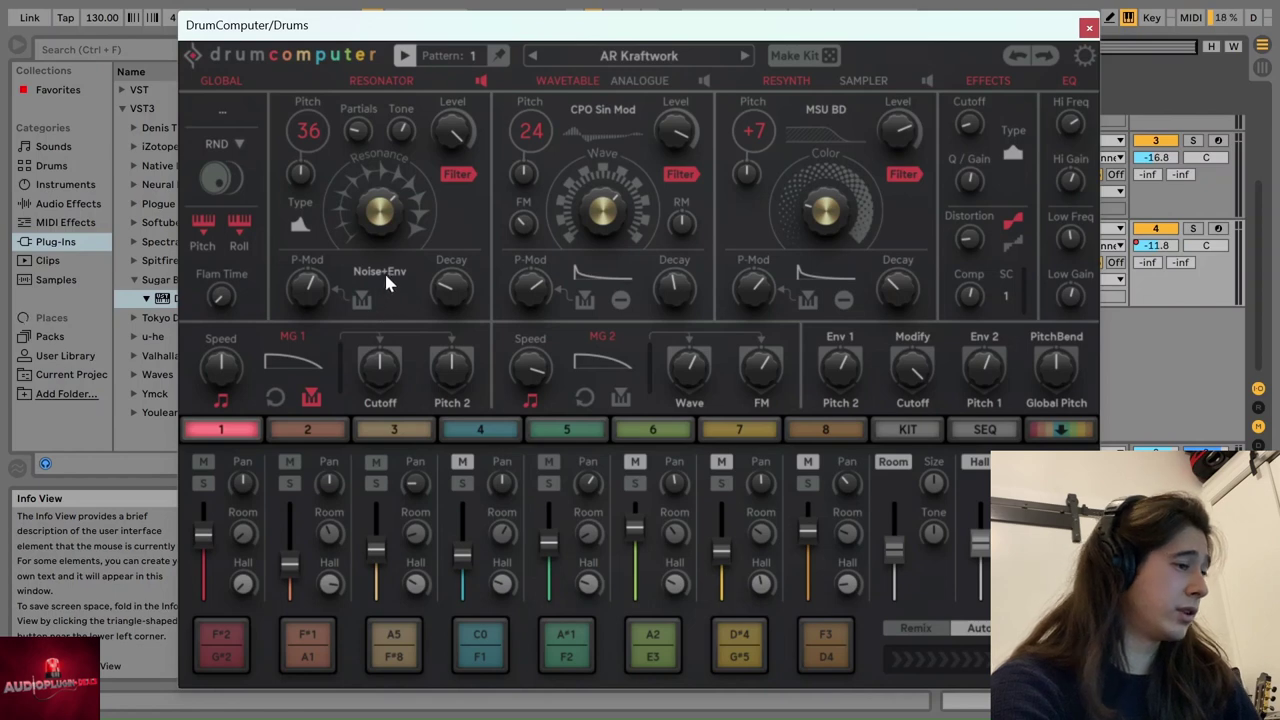
left_click(386, 276)
left_click(385, 332)
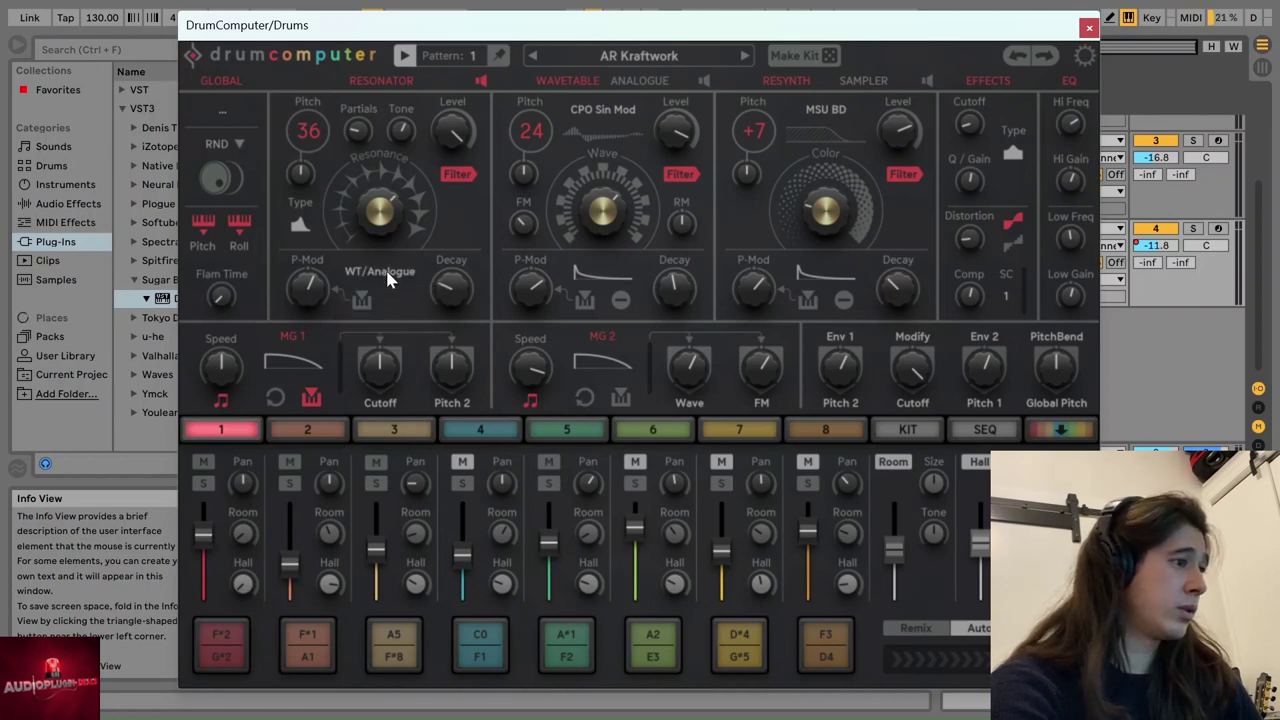
left_click(388, 276)
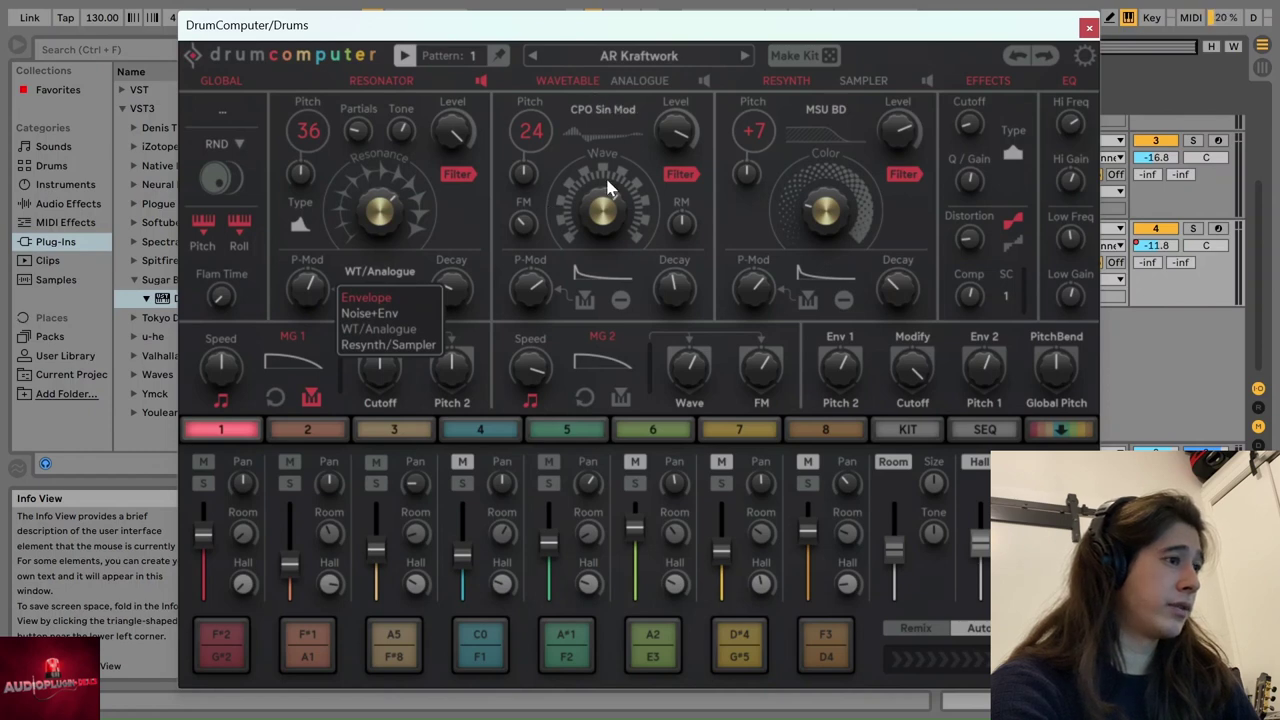
- Keep WT/Analogue, lower the Resonator's Resonance knob slightly and audition pad 1 repeatedly
left_click(391, 328)
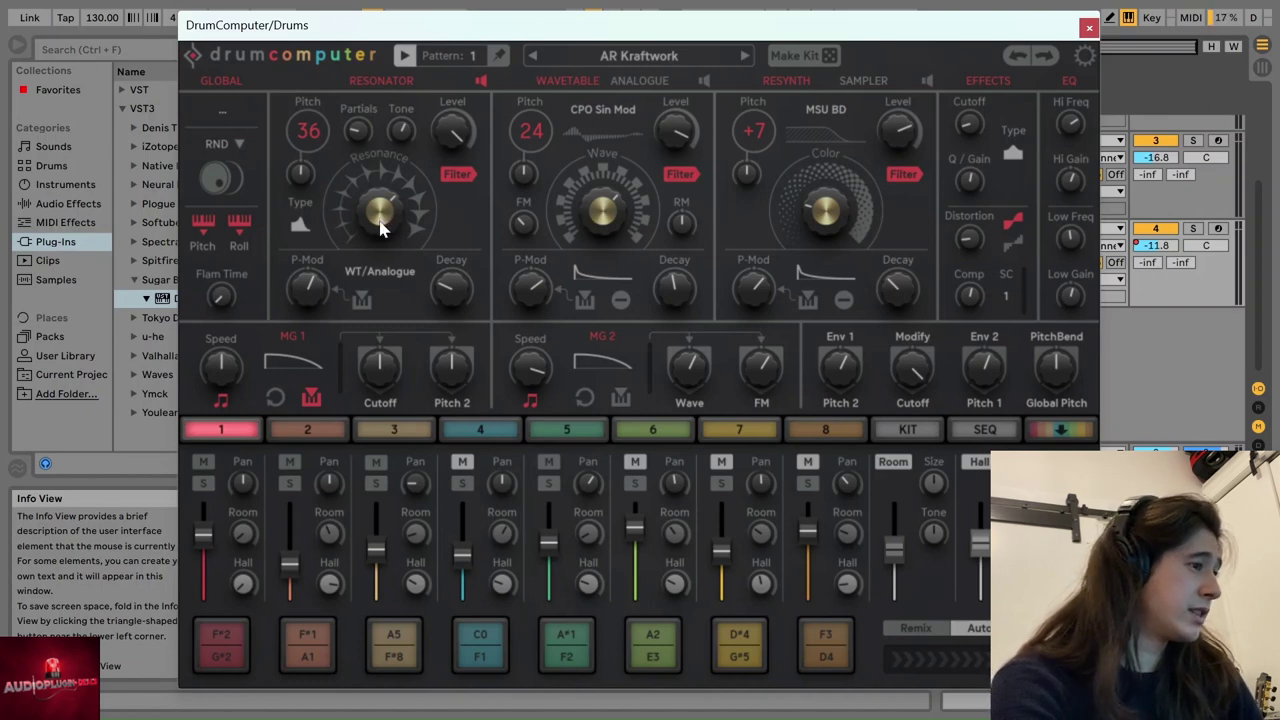
left_click(225, 622)
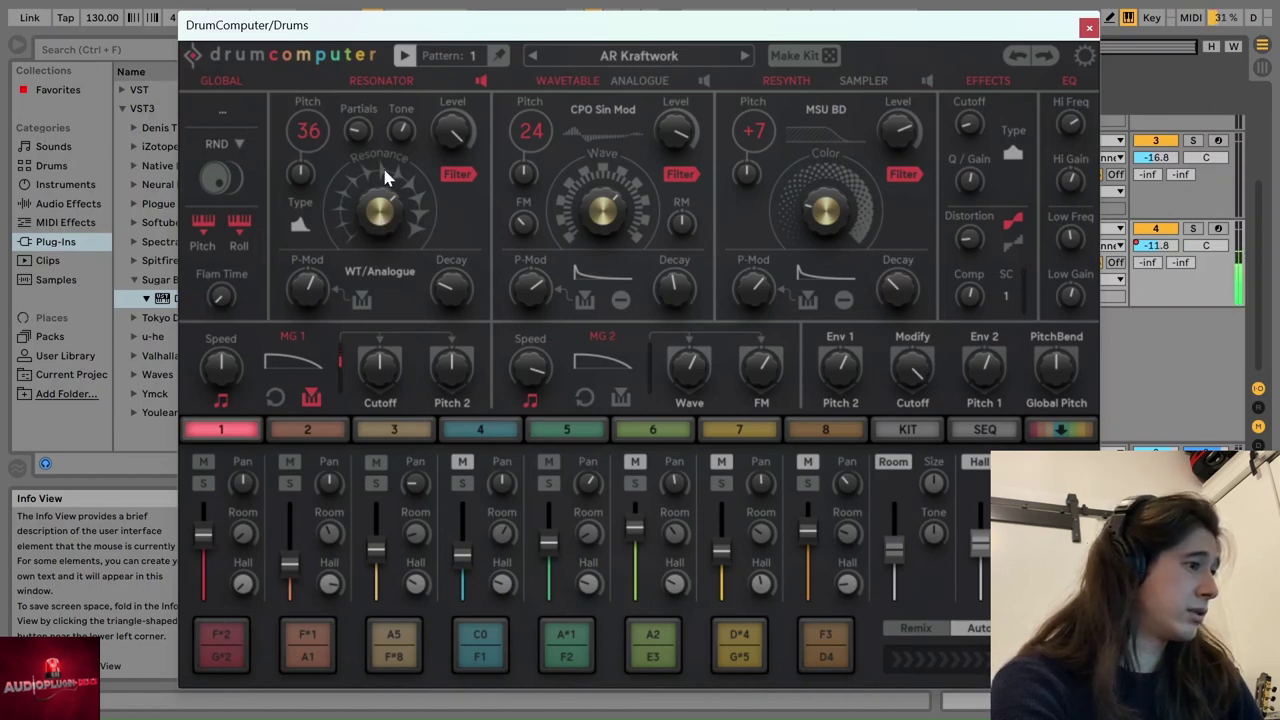
left_click_drag(381, 225, 368, 218)
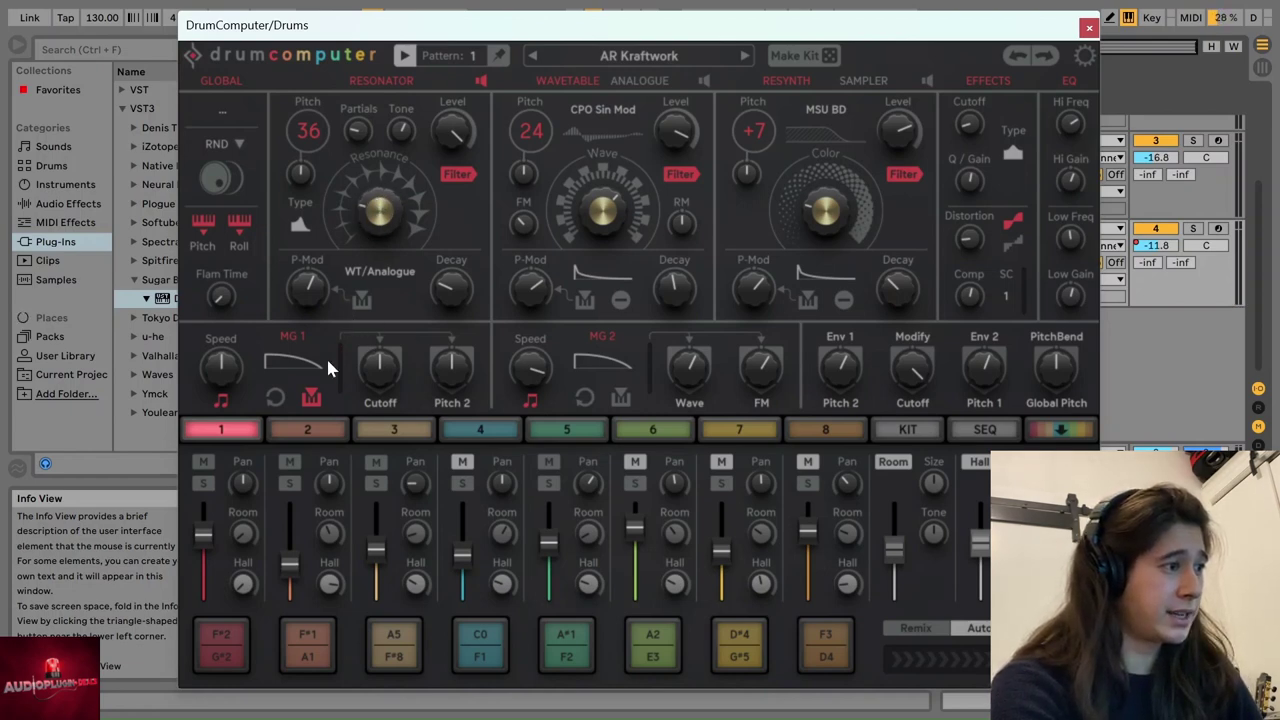
left_click(221, 650)
left_click(218, 666)
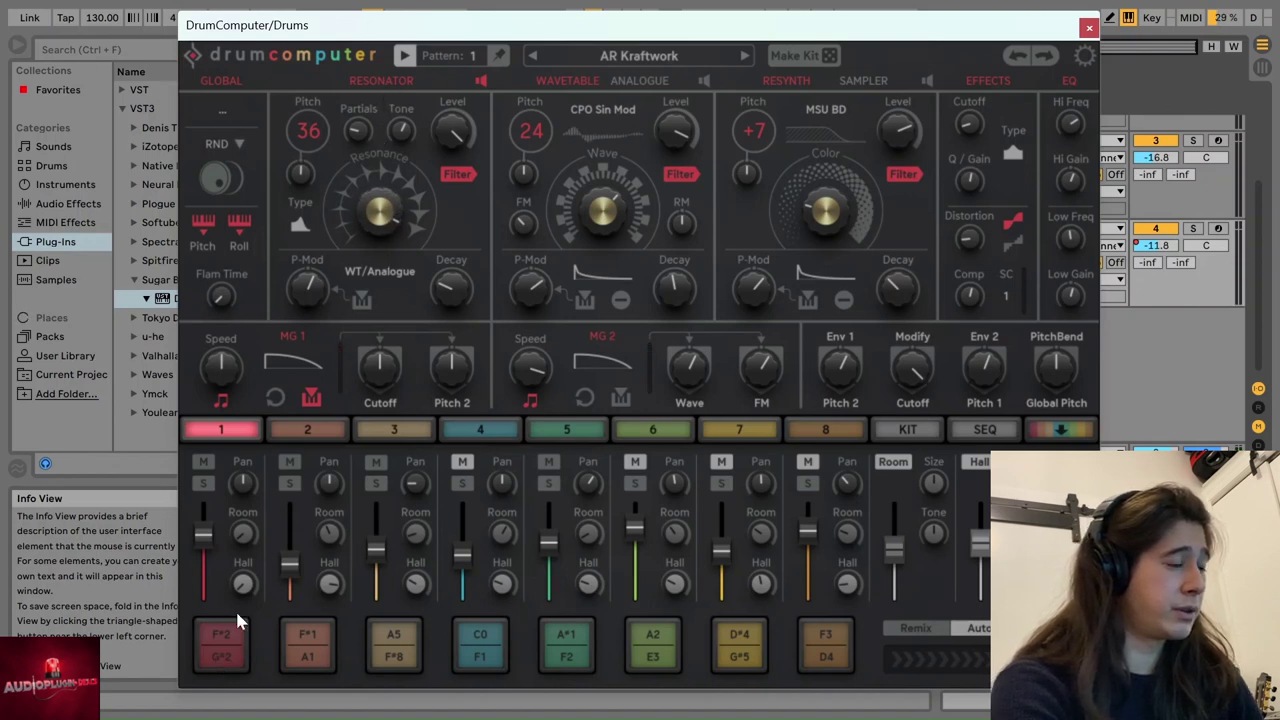
left_click(218, 665)
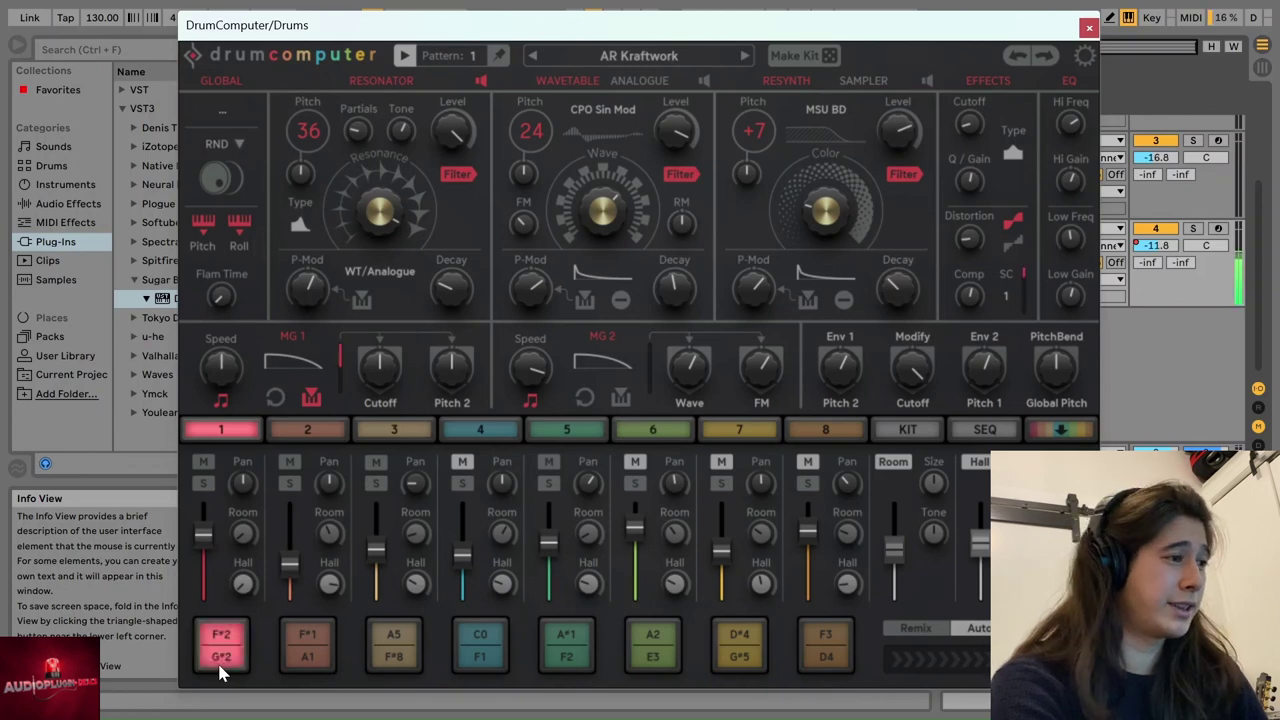
left_click(218, 665)
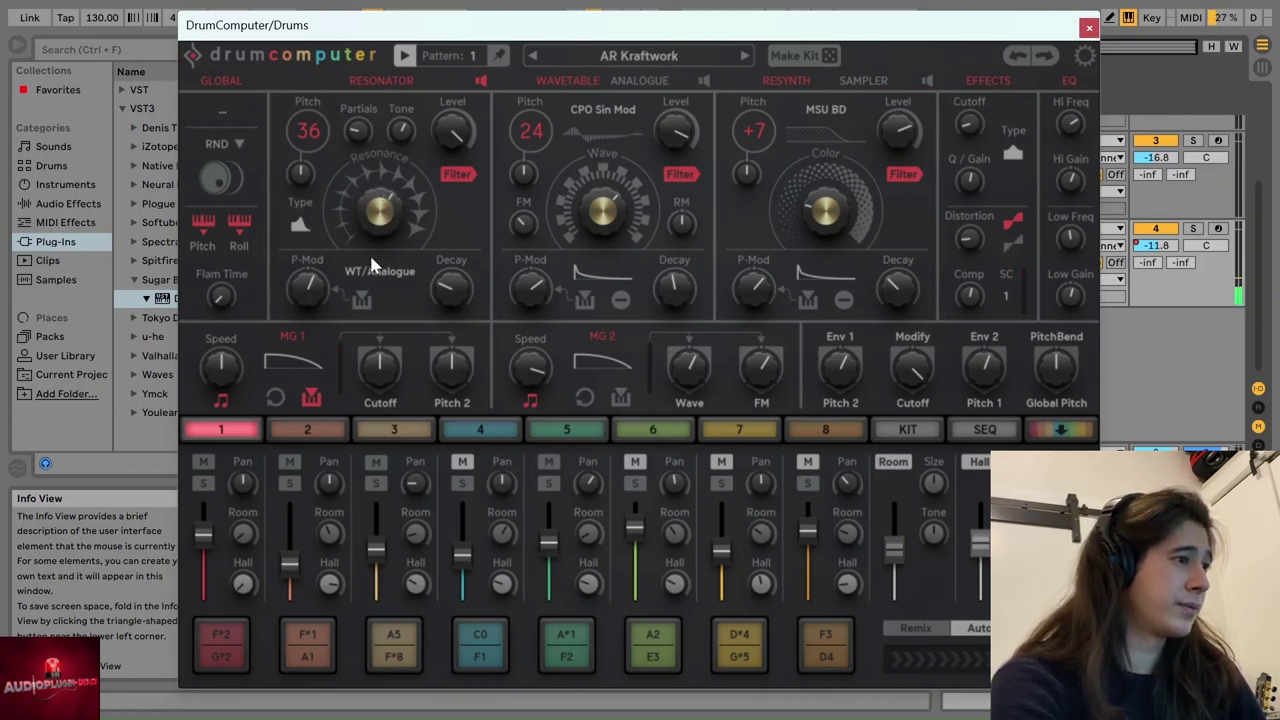
left_click(210, 643)
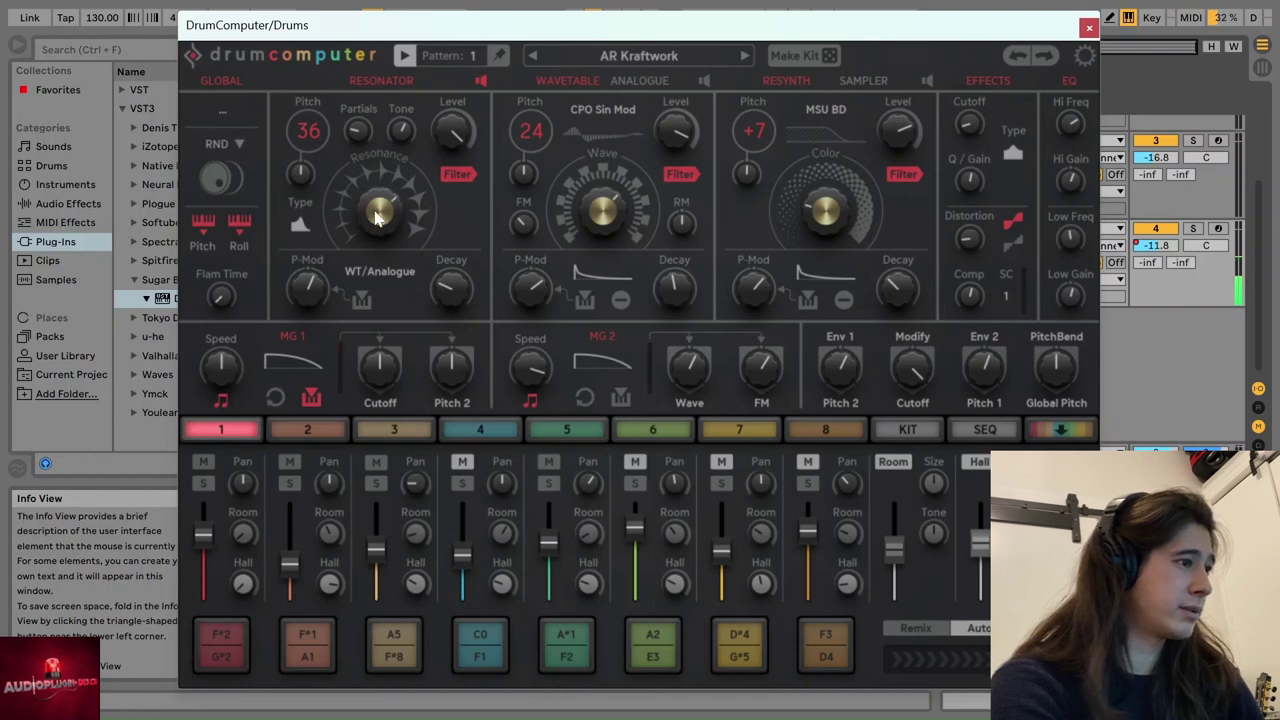
left_click(228, 636)
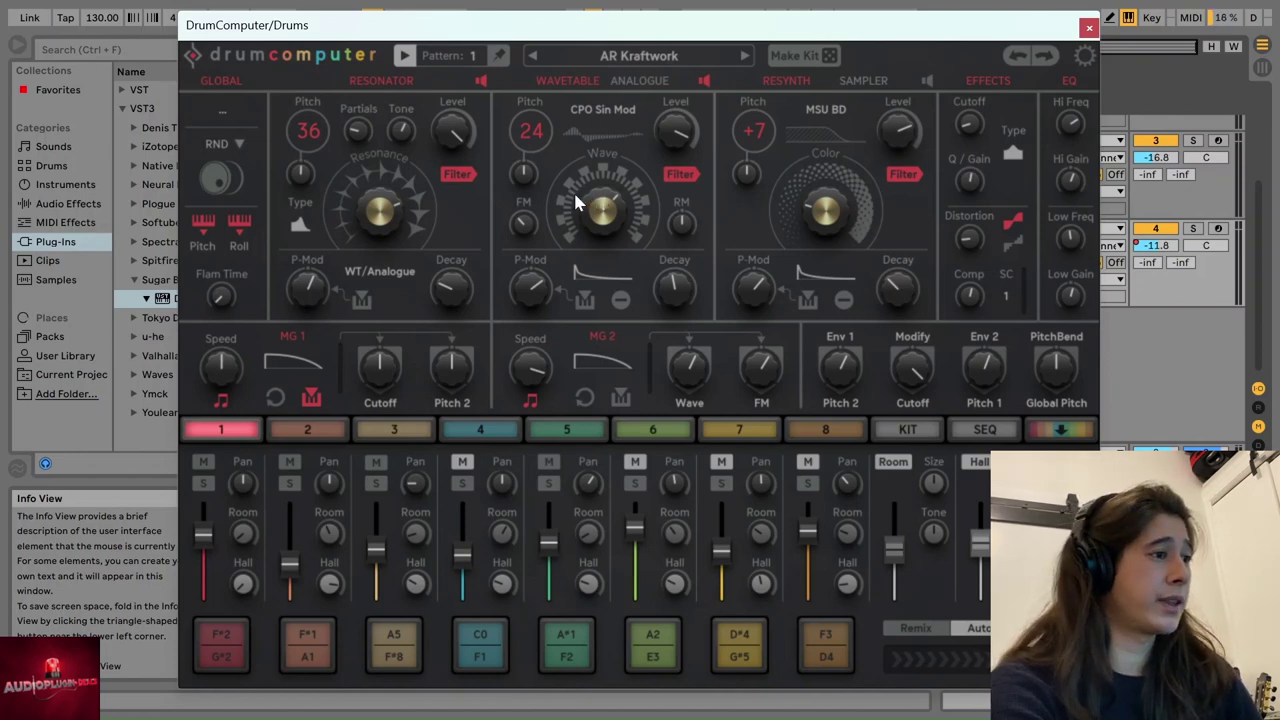
- Turn the Wavetable Wave position knob and audition the new waveform on pad 1
left_click_drag(577, 208, 594, 368)
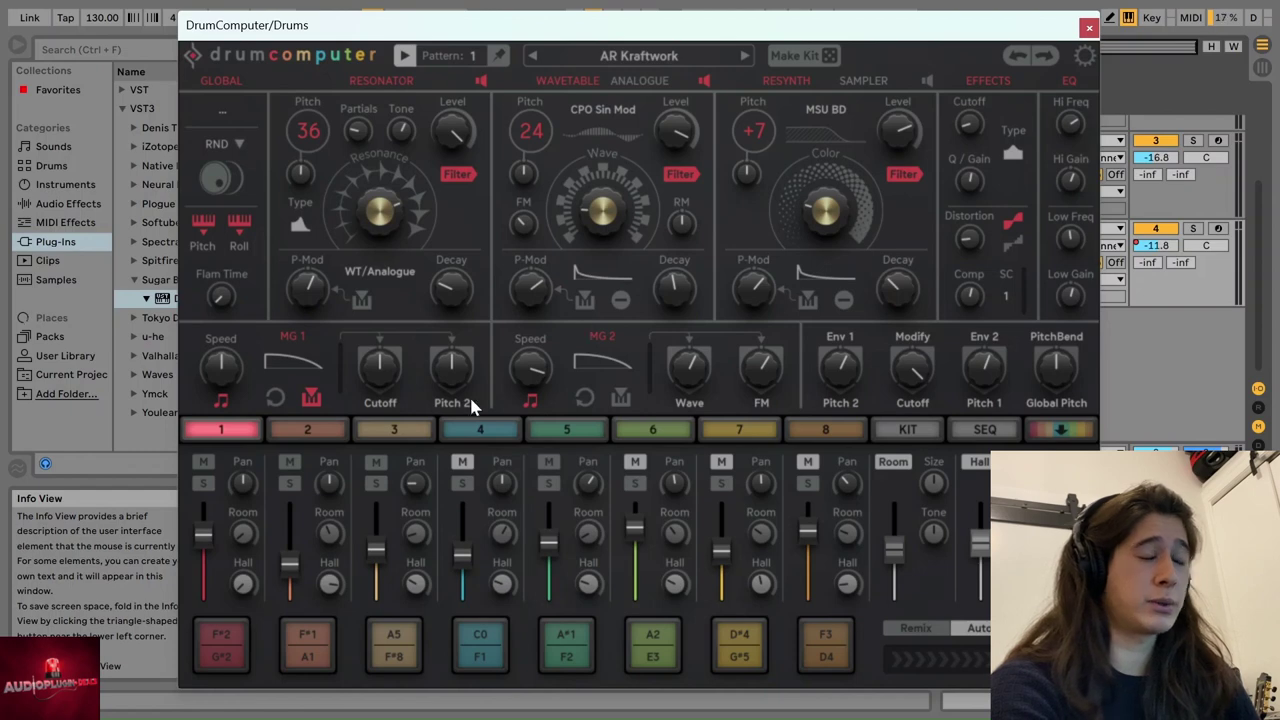
left_click(220, 652)
left_click(221, 655)
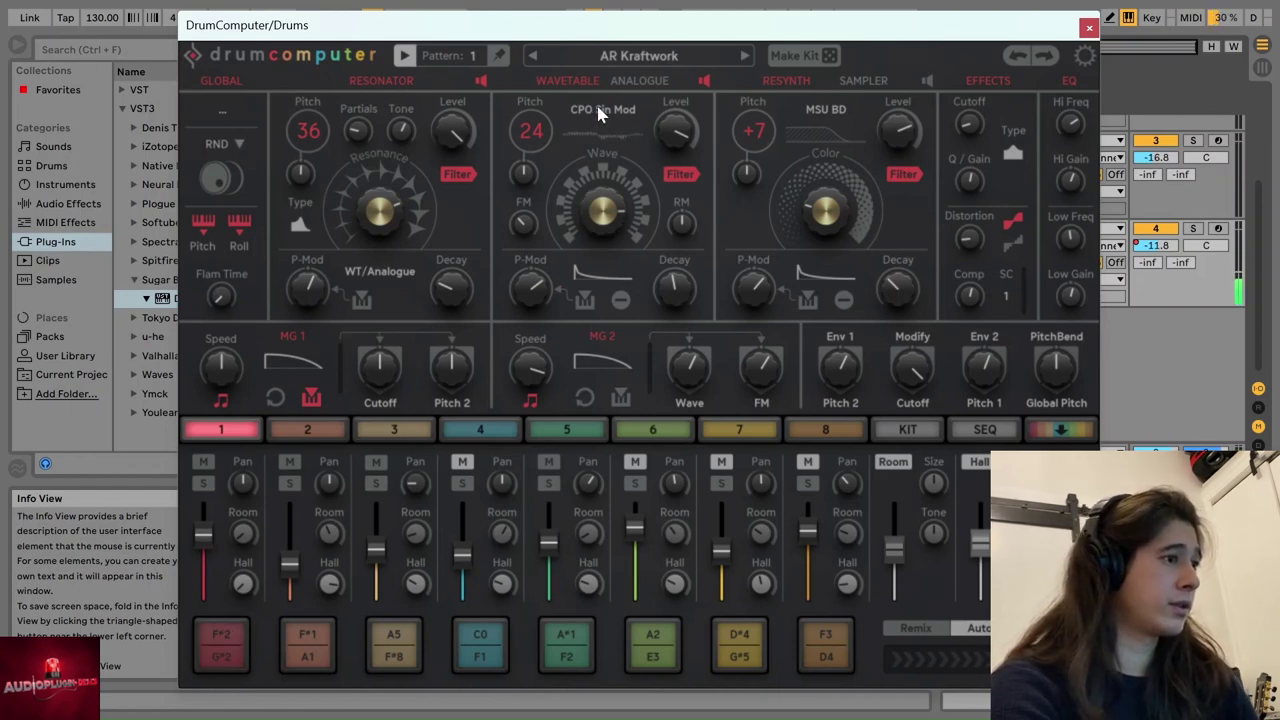
left_click(203, 654)
left_click(210, 660)
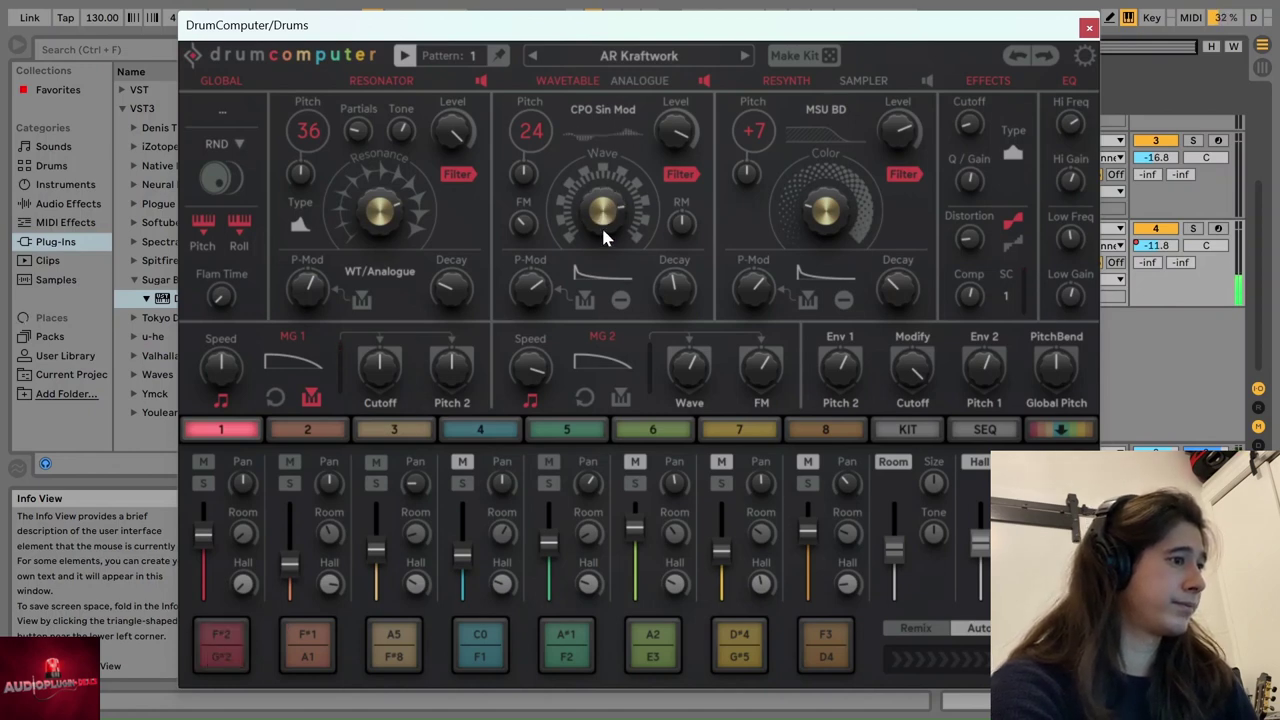
left_click(221, 642)
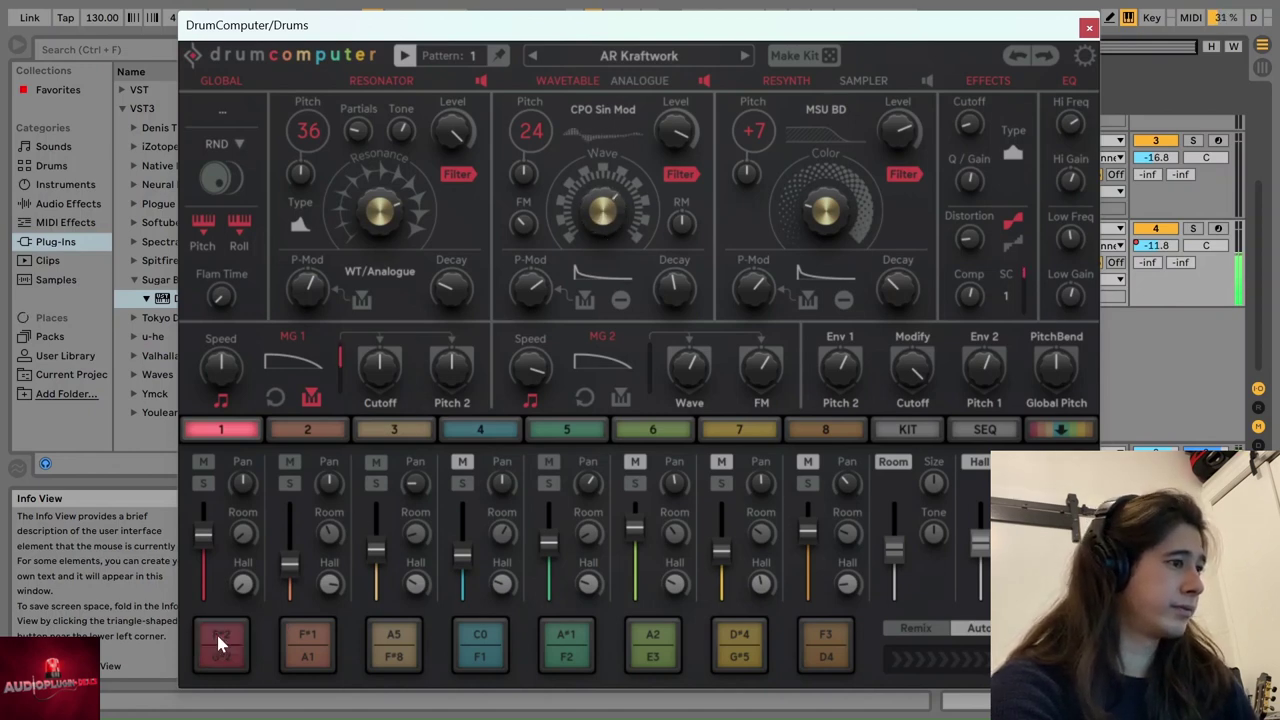
- Raise the Wavetable FM amount to about 31.2% and audition pad 1
left_click_drag(527, 223, 530, 173)
left_click_drag(511, 250, 506, 241)
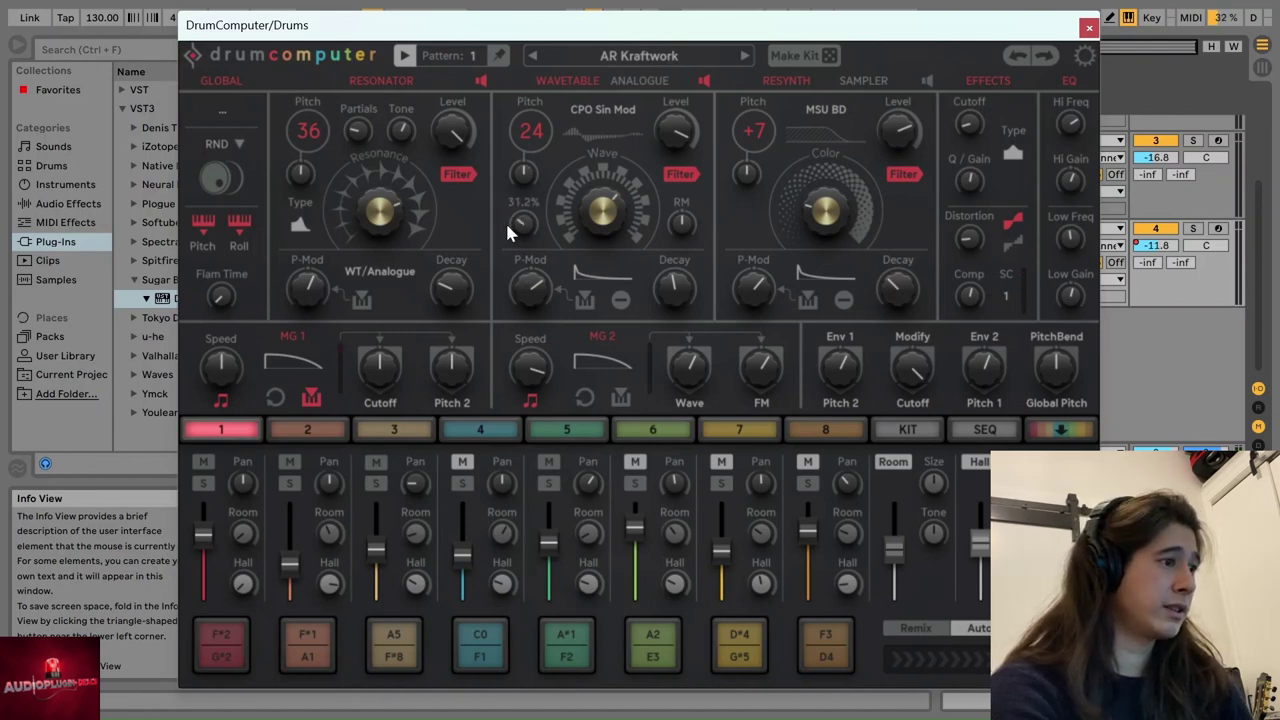
left_click(228, 652)
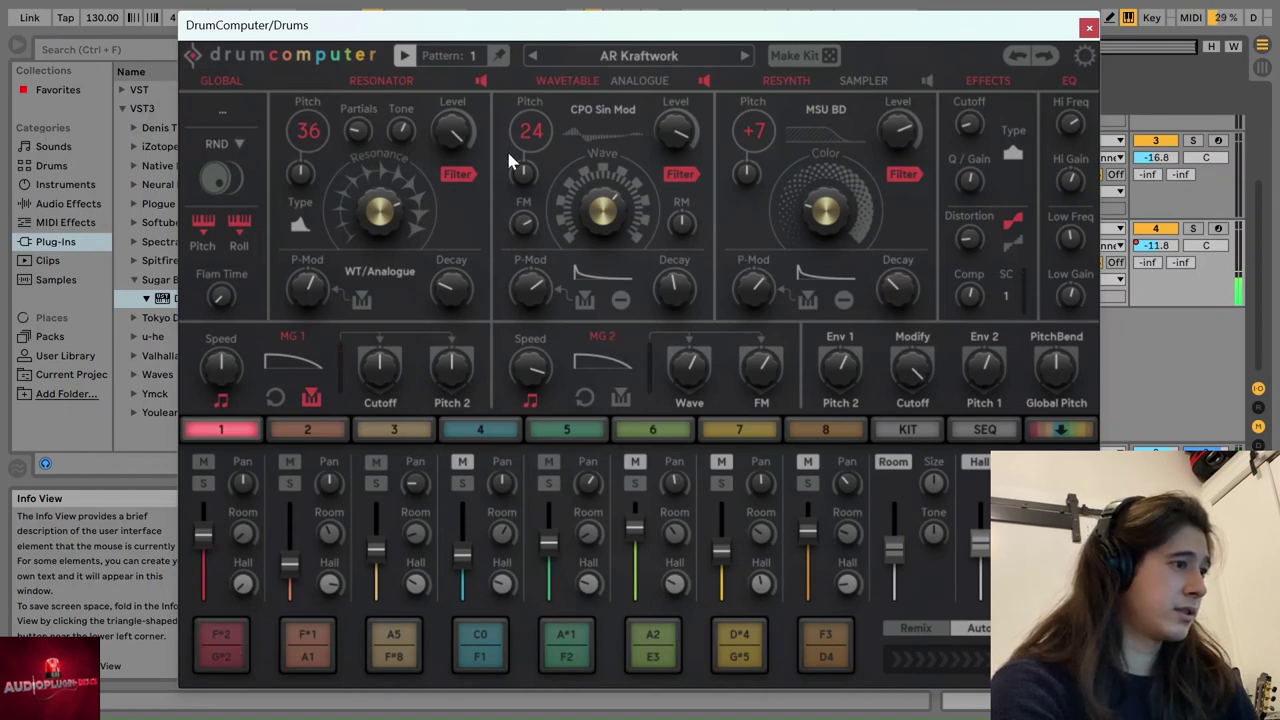
left_click(224, 654)
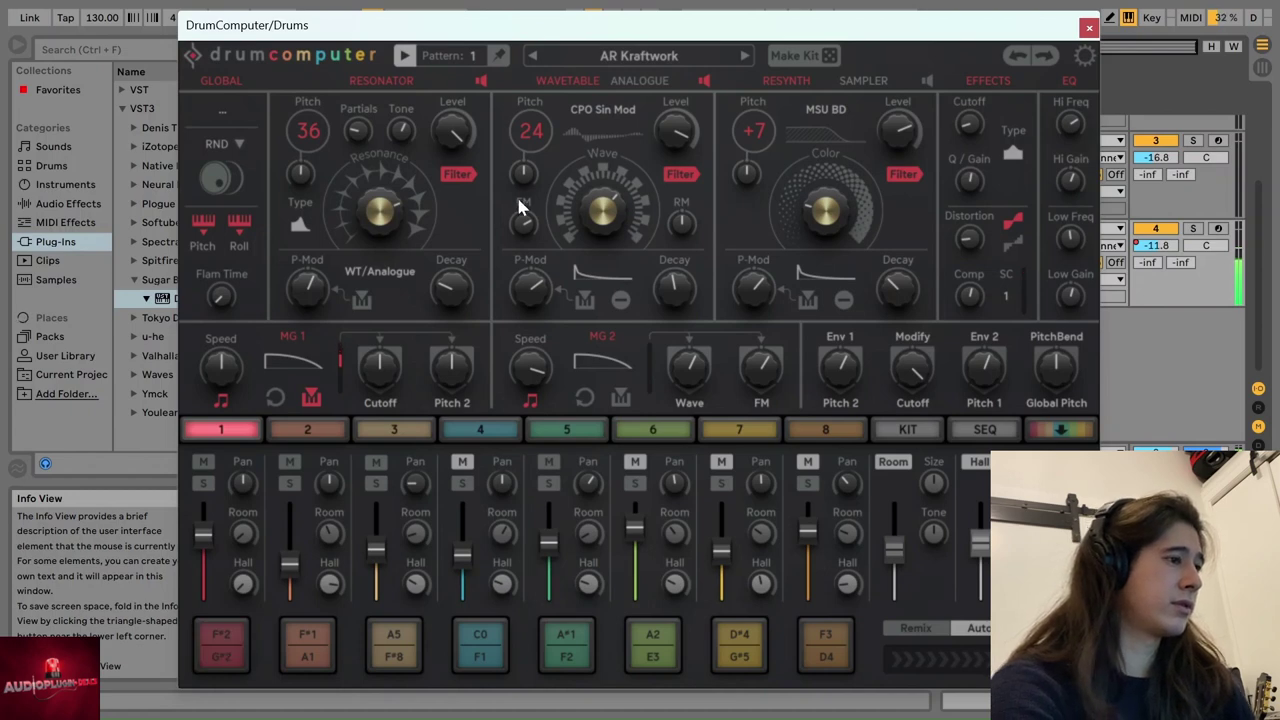
mouse_move(522, 230)
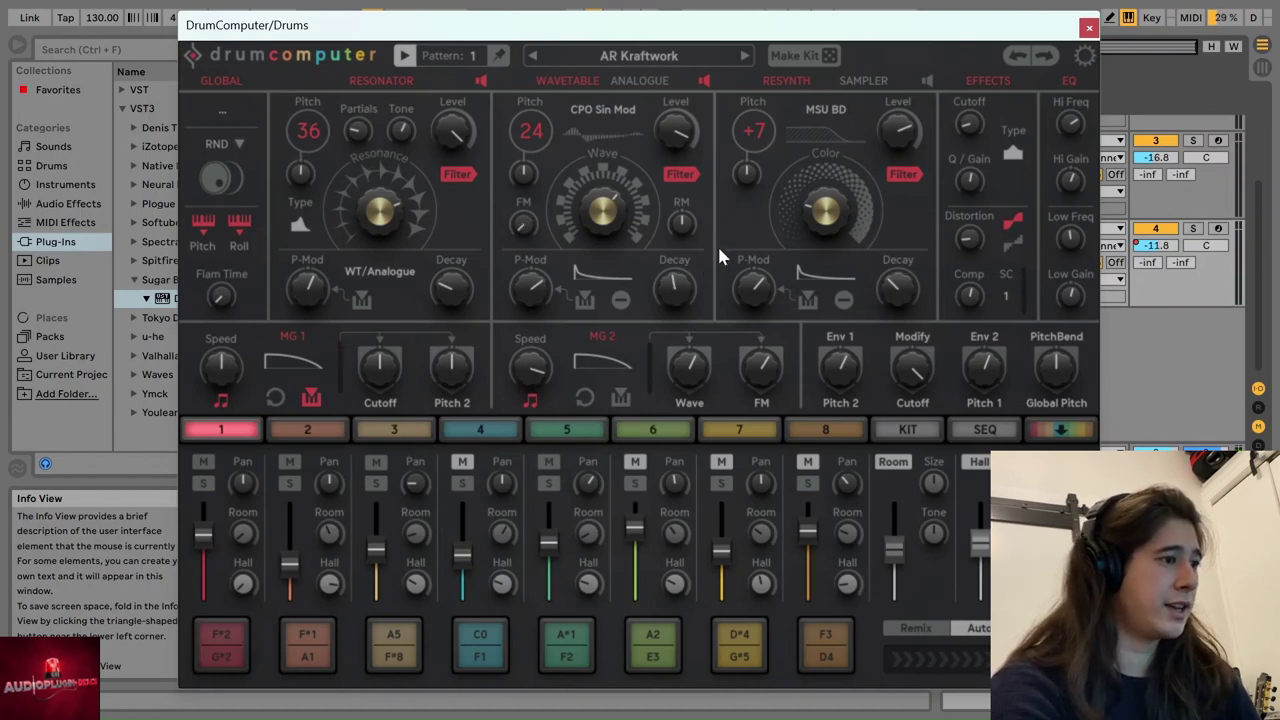
left_click(648, 86)
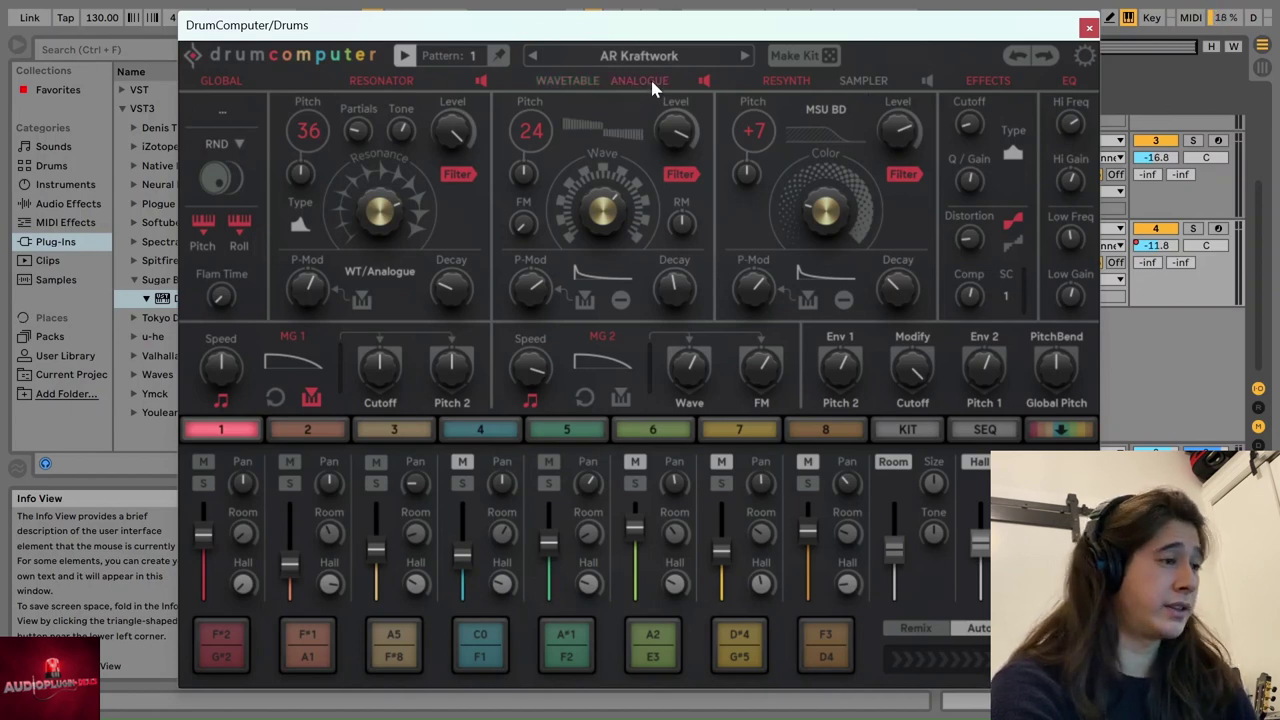
left_click(232, 638)
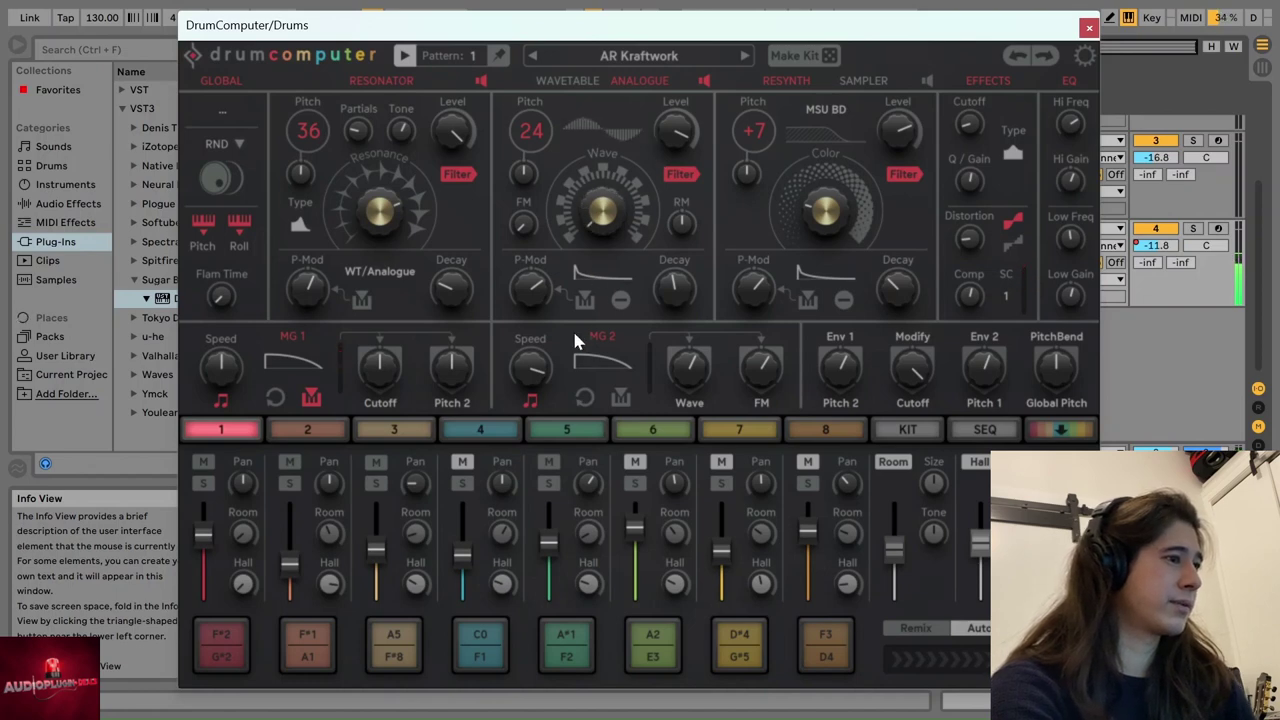
left_click(227, 643)
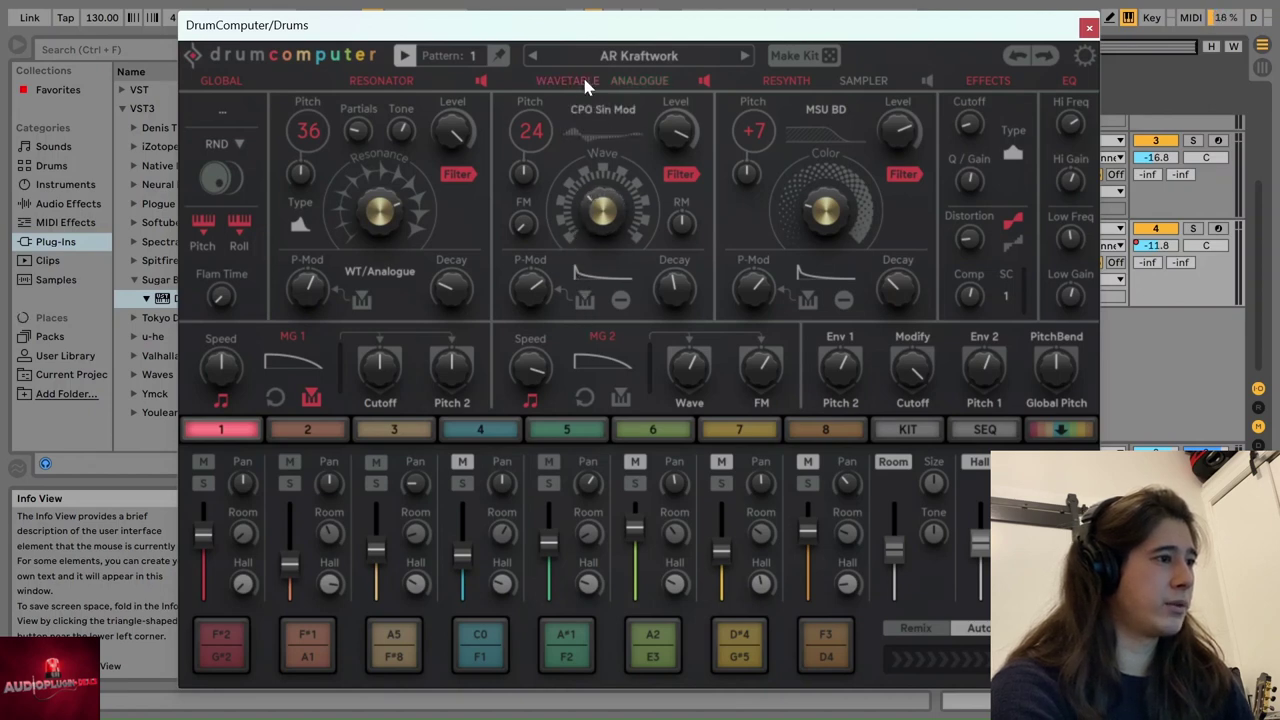
- Turn the third layer back on and move the Resynth Color up and back down while auditioning the kick
left_click(931, 80)
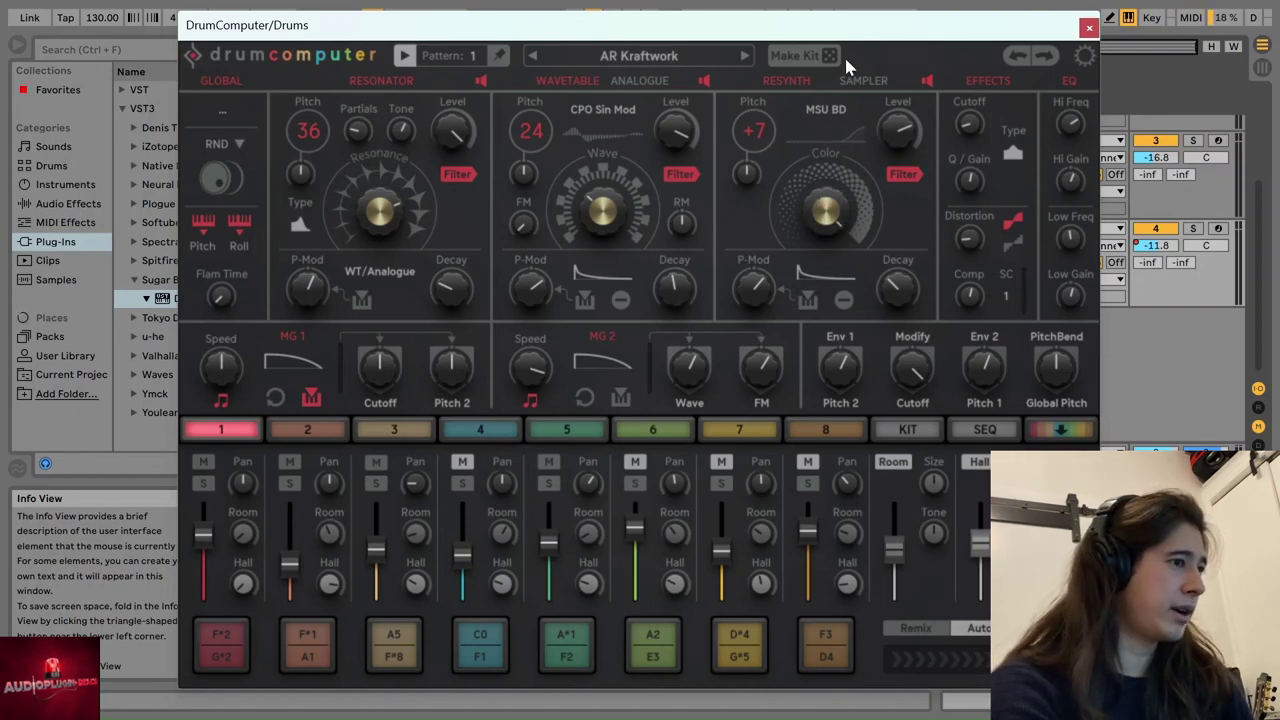
left_click_drag(812, 240, 812, 172)
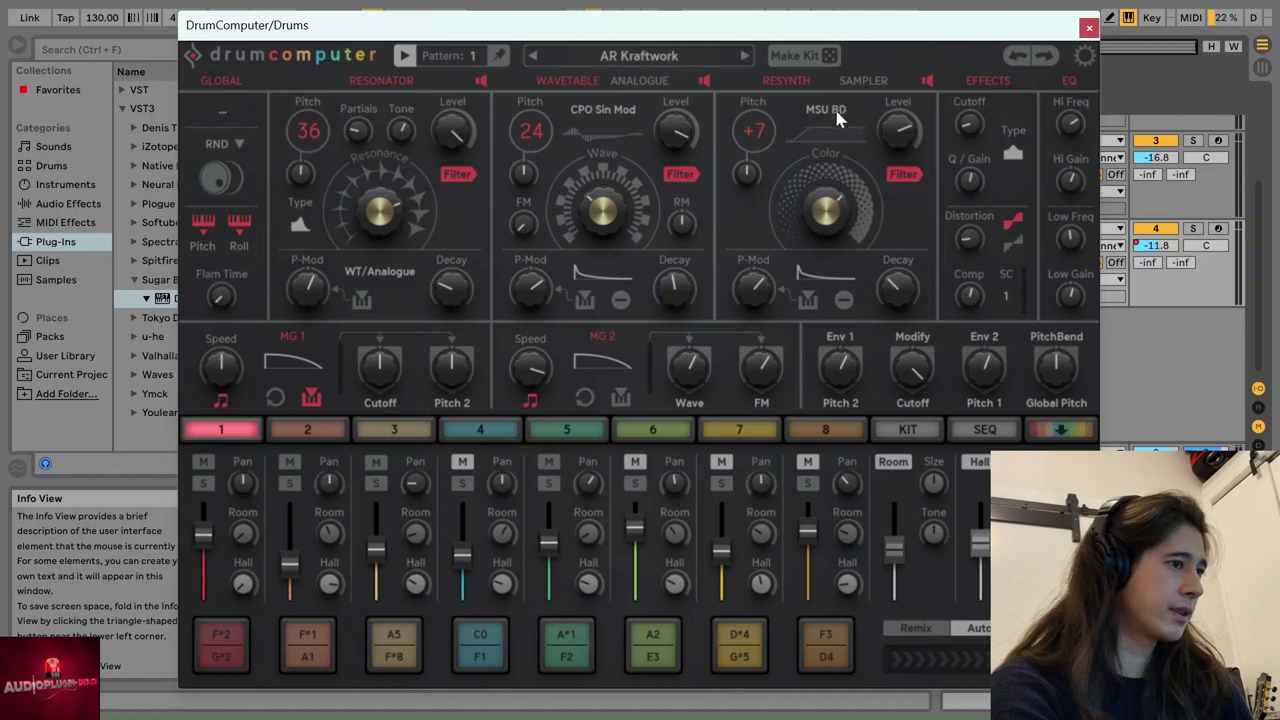
left_click_drag(840, 112, 813, 197)
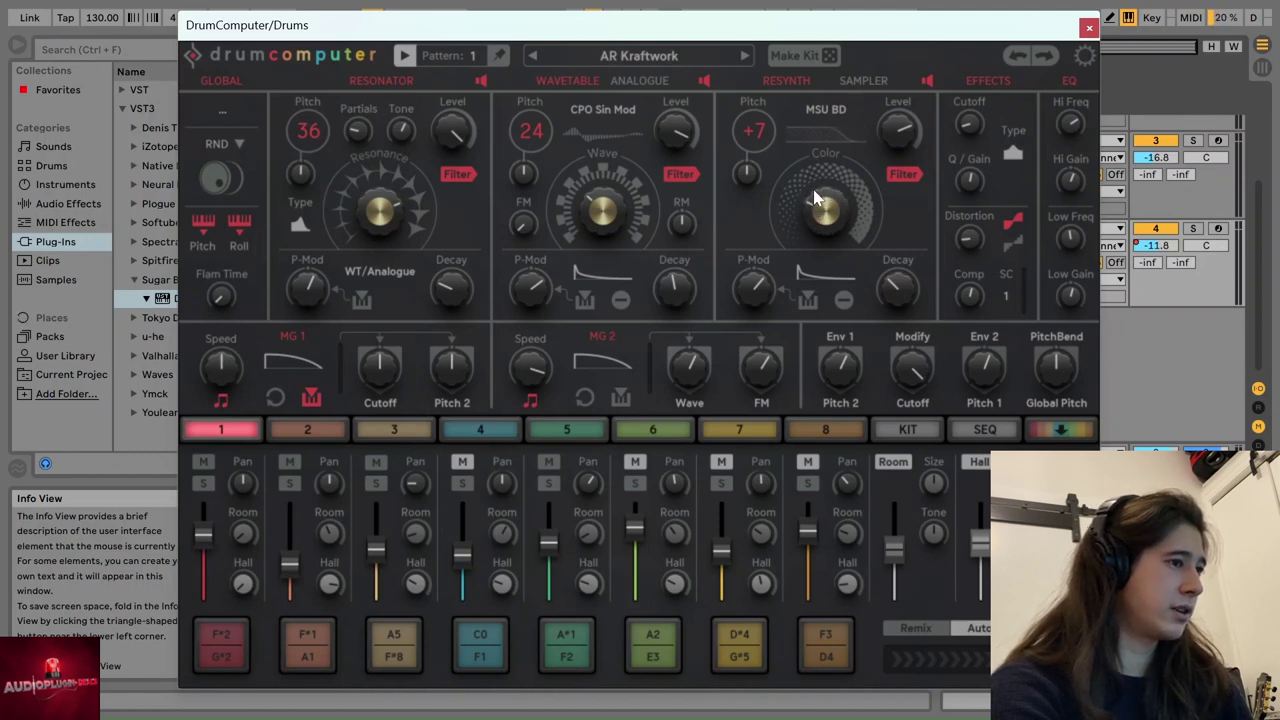
left_click(222, 652)
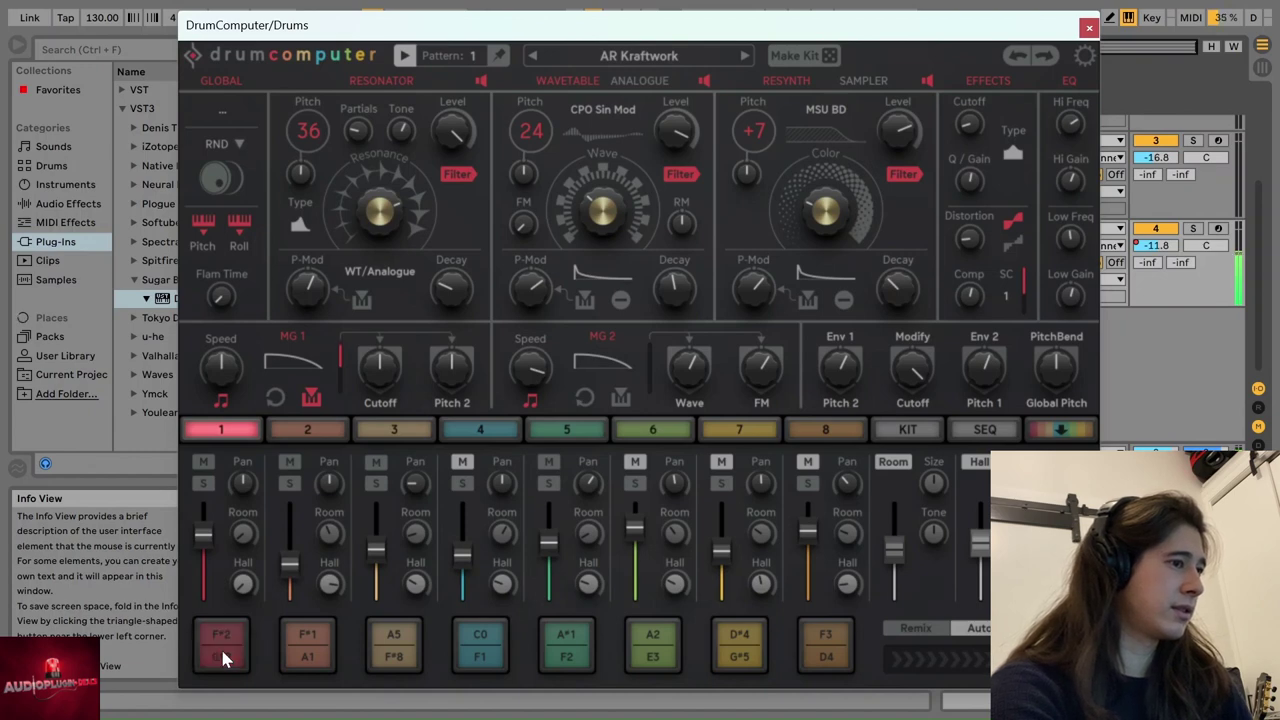
left_click(214, 645)
left_click(208, 654)
left_click(208, 657)
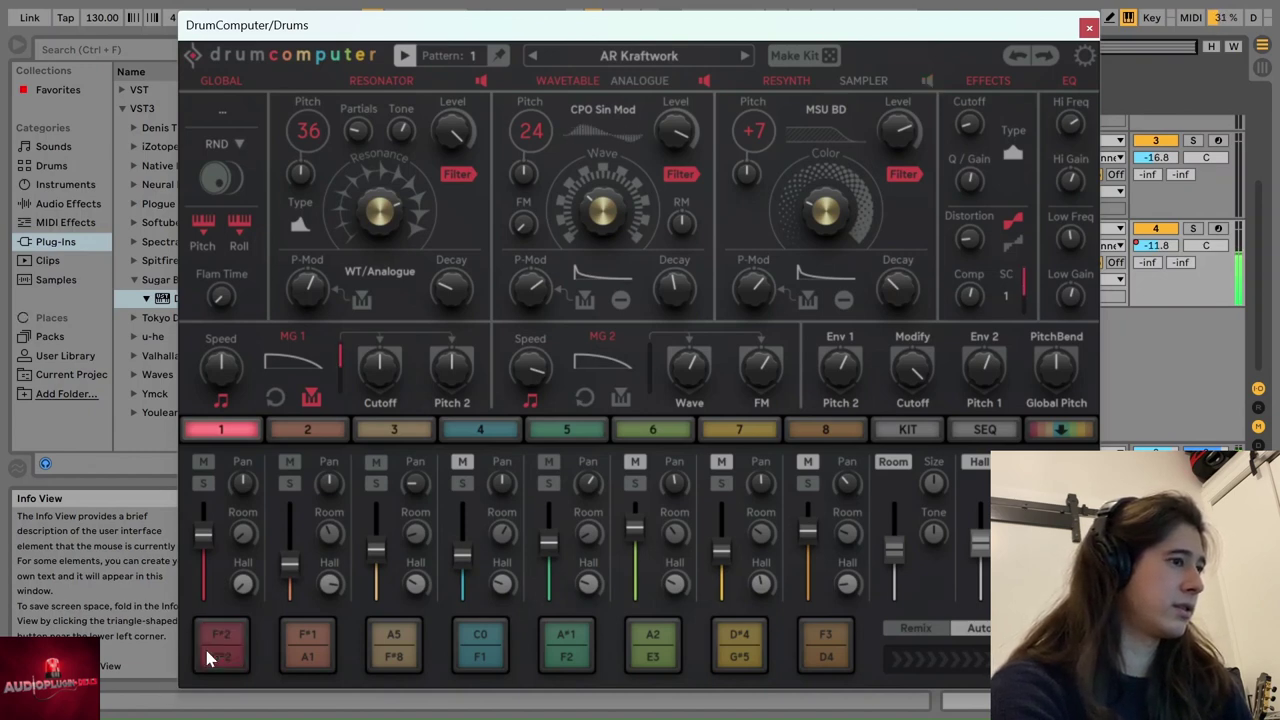
left_click(208, 657)
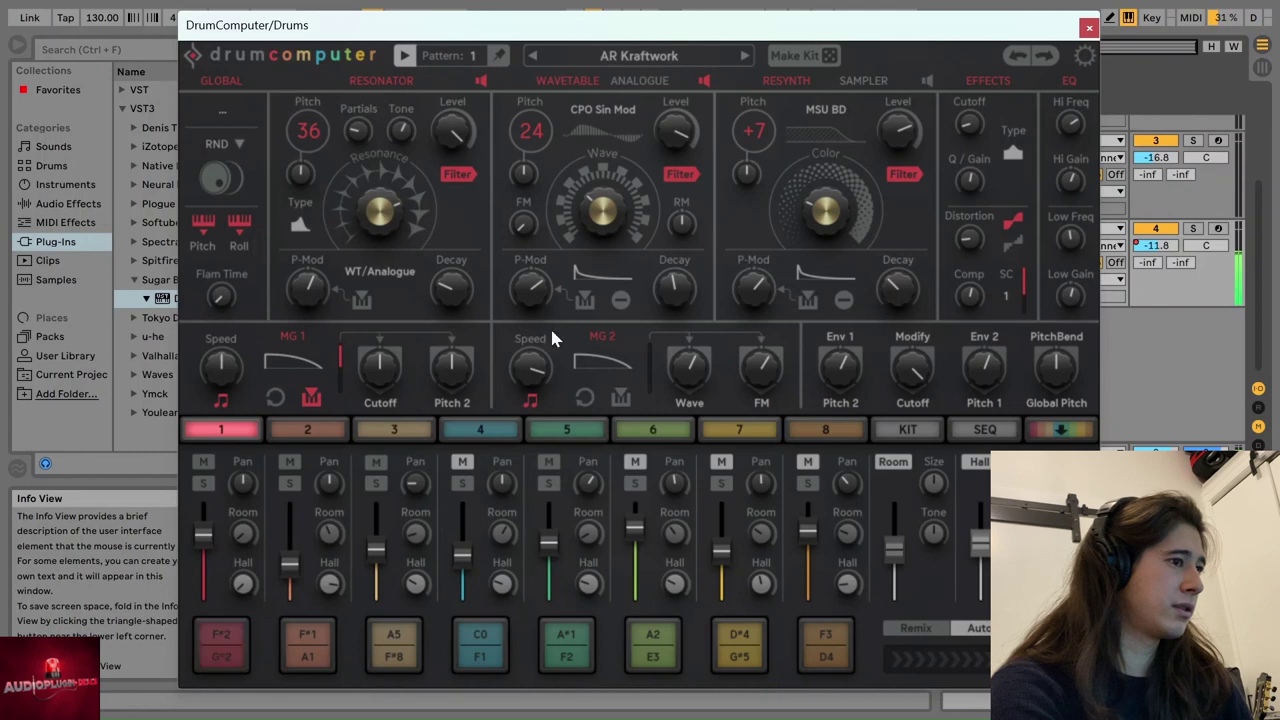
- Raise the Resynth Color again and audition the kick on pad 1
left_click(221, 631)
left_click_drag(808, 195, 840, 104)
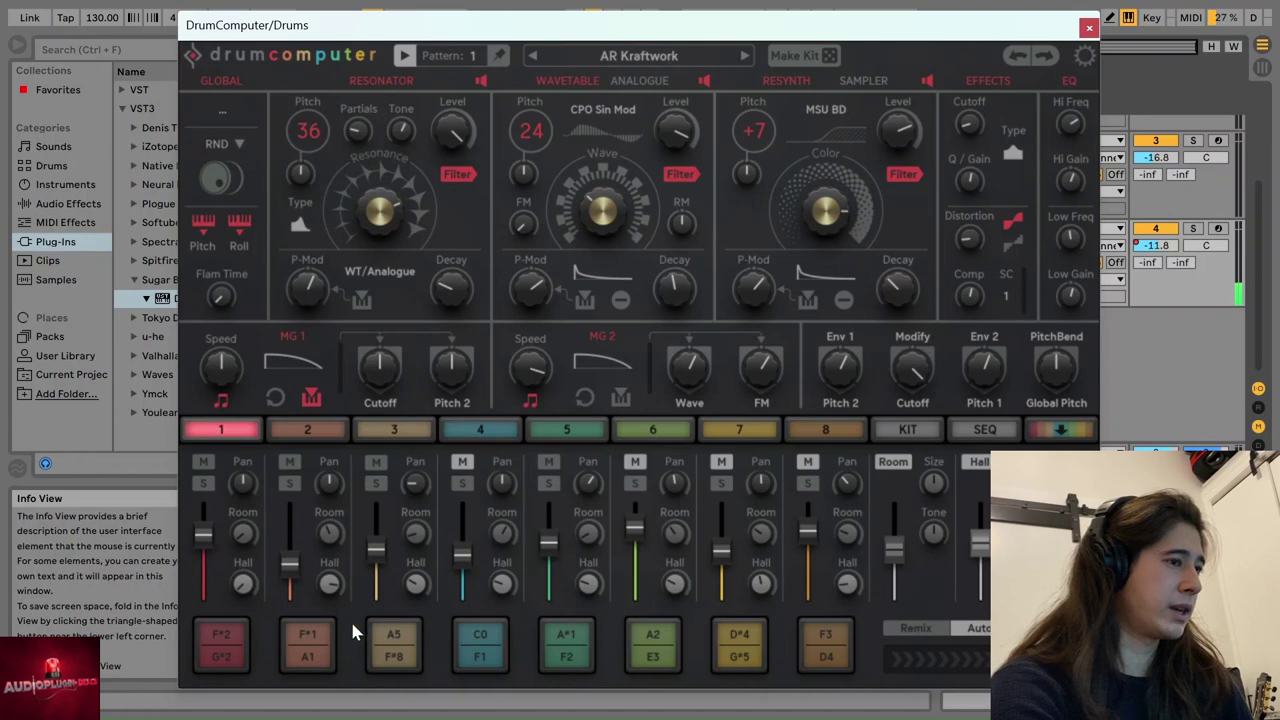
left_click(226, 652)
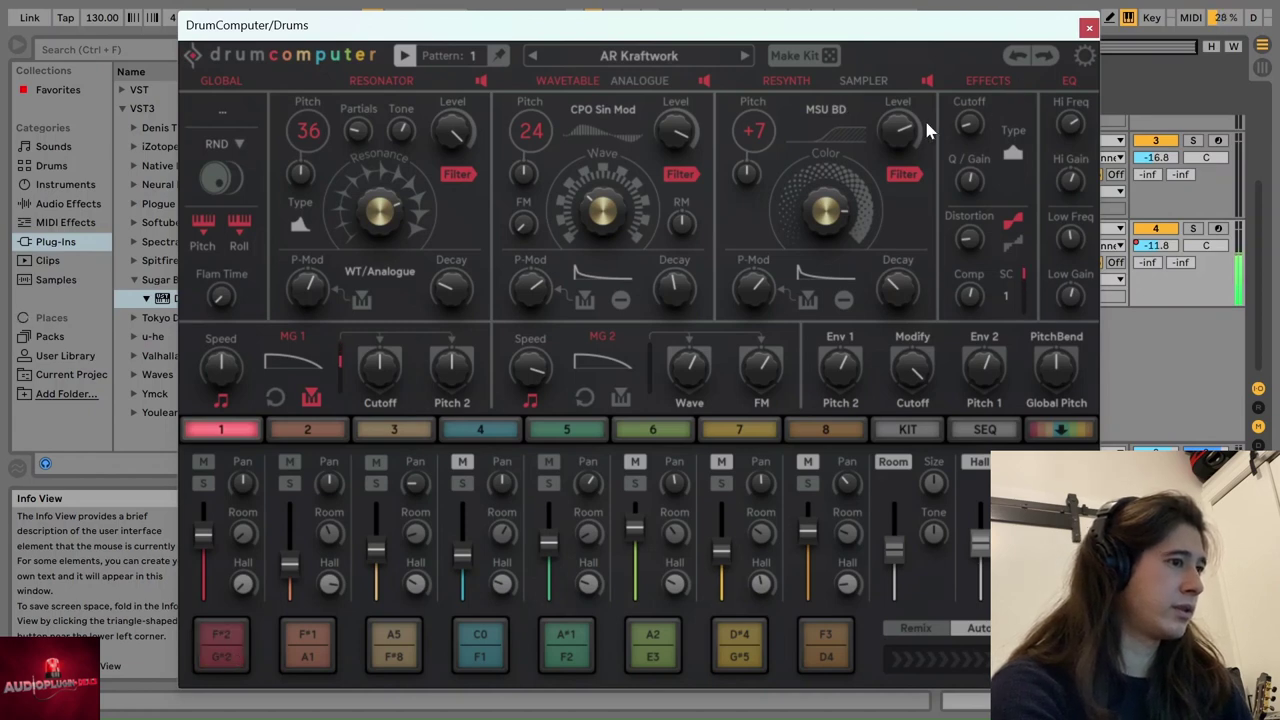
left_click(230, 643)
left_click(232, 645)
left_click(232, 645)
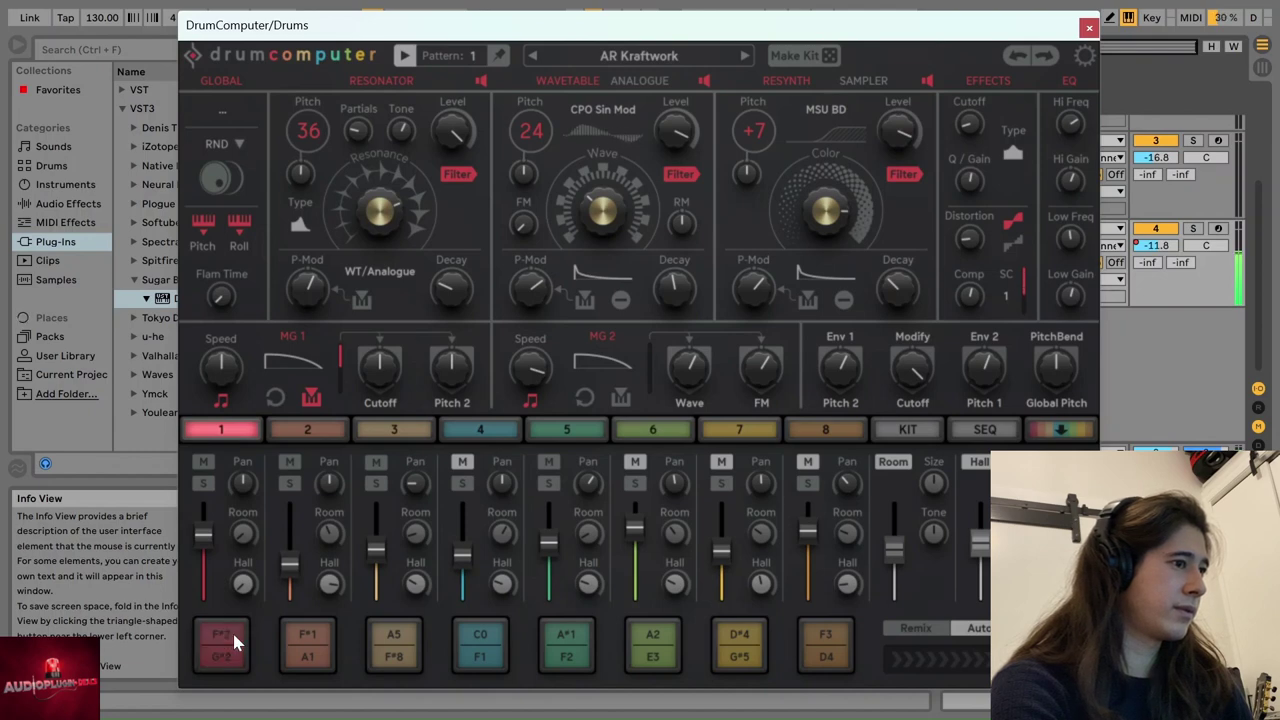
- Lower the Resynth P-Mod to -52.2% and switch the layer to the Doom Kick sampler
left_click_drag(751, 290, 734, 348)
left_click(230, 644)
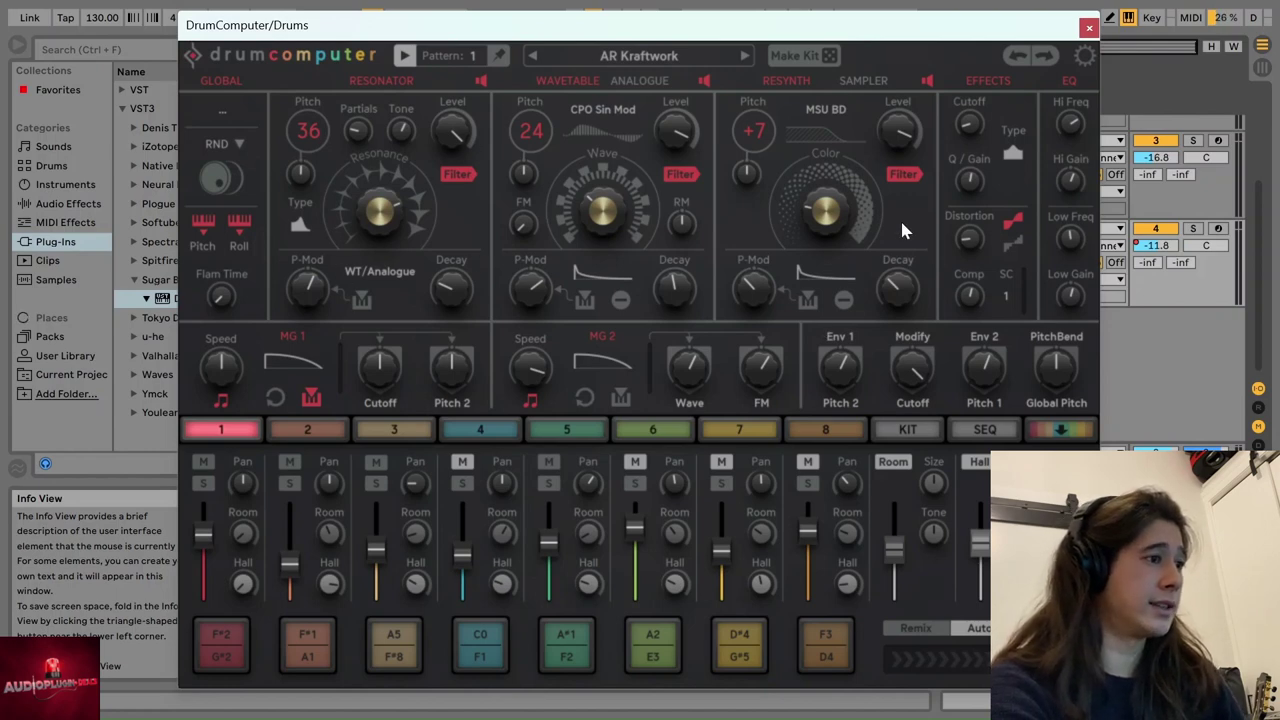
left_click(848, 79)
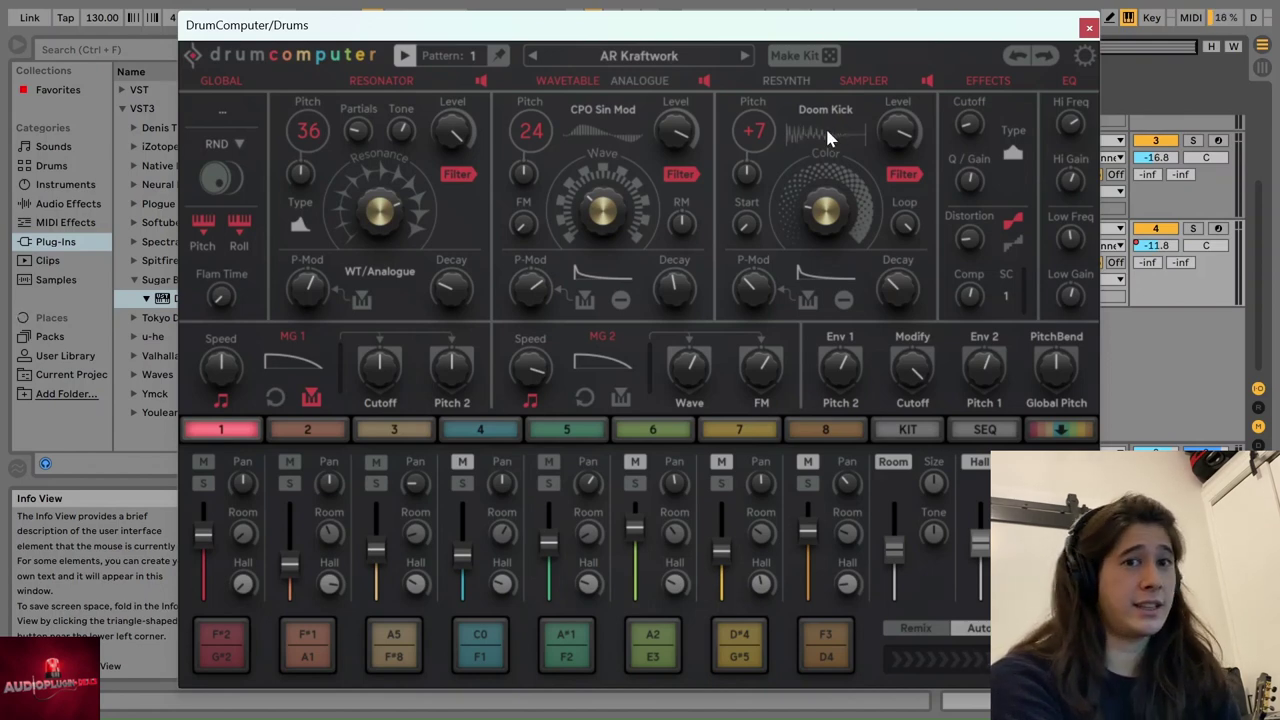
- Compare the Doom Kick sample against the resynth layer on pad 1, ending on RESYNTH
left_click(820, 110)
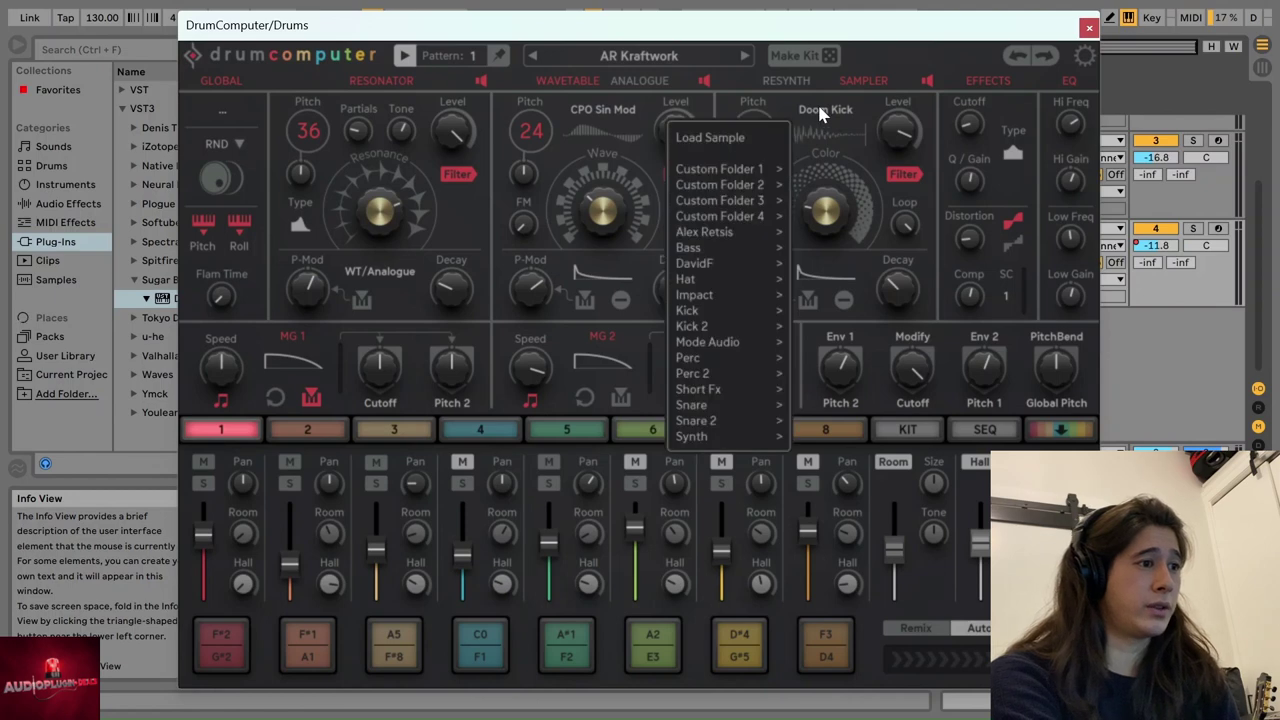
left_click(827, 210)
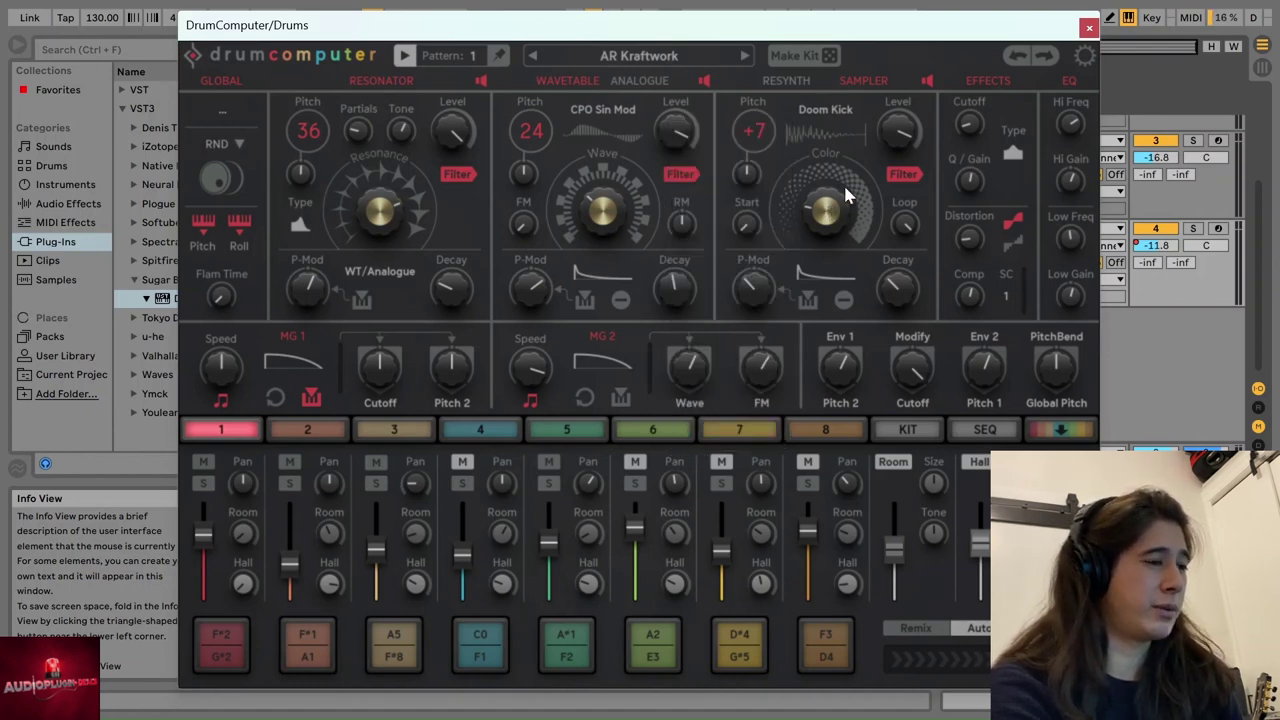
left_click(219, 636)
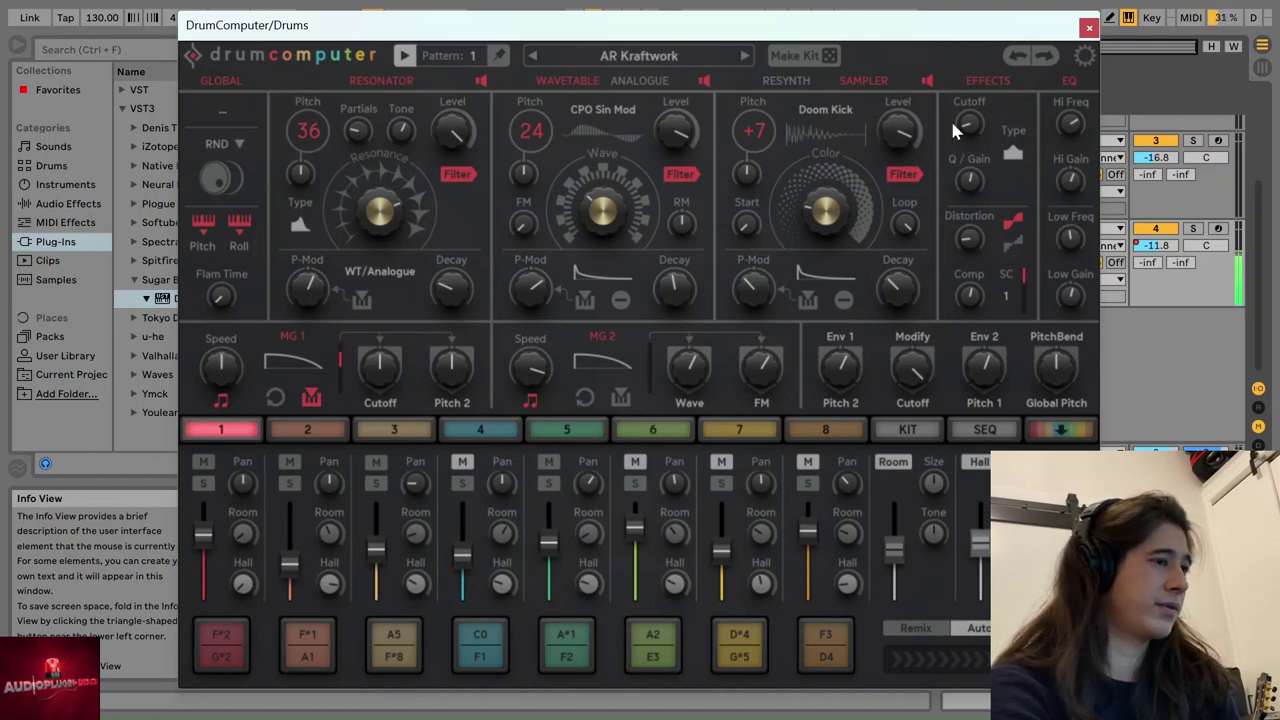
left_click(786, 80)
left_click(219, 648)
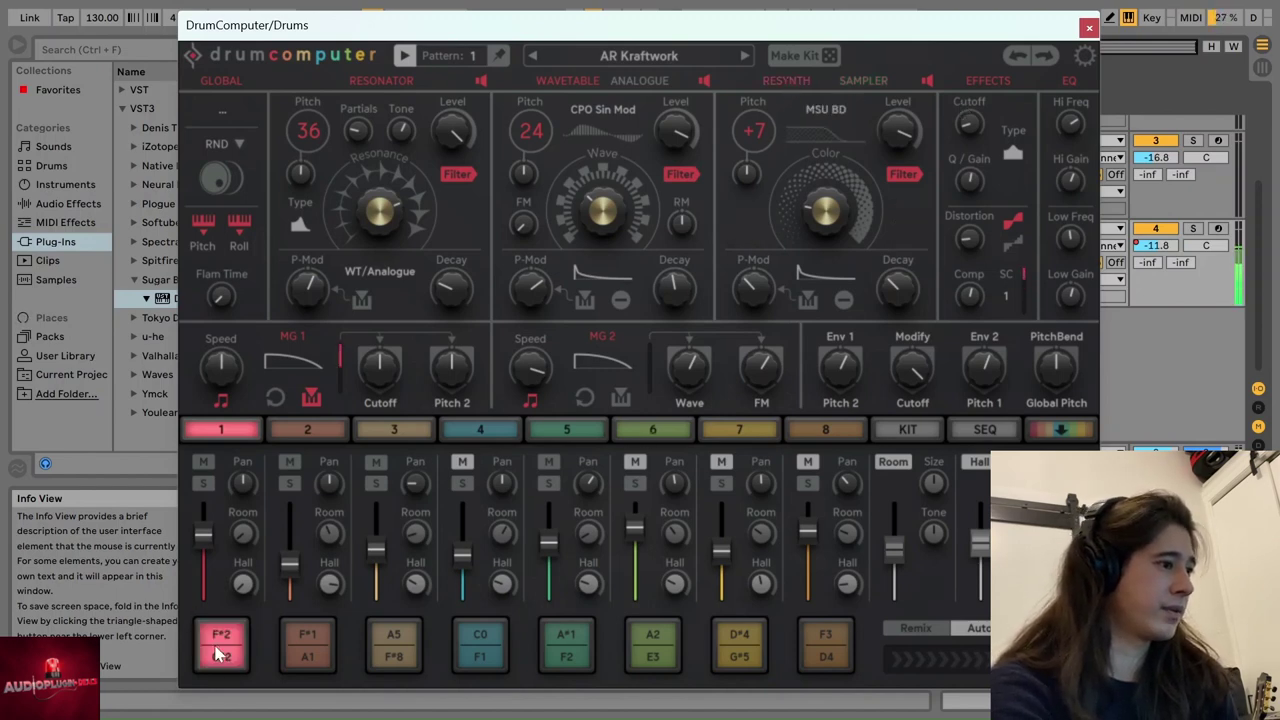
left_click(861, 80)
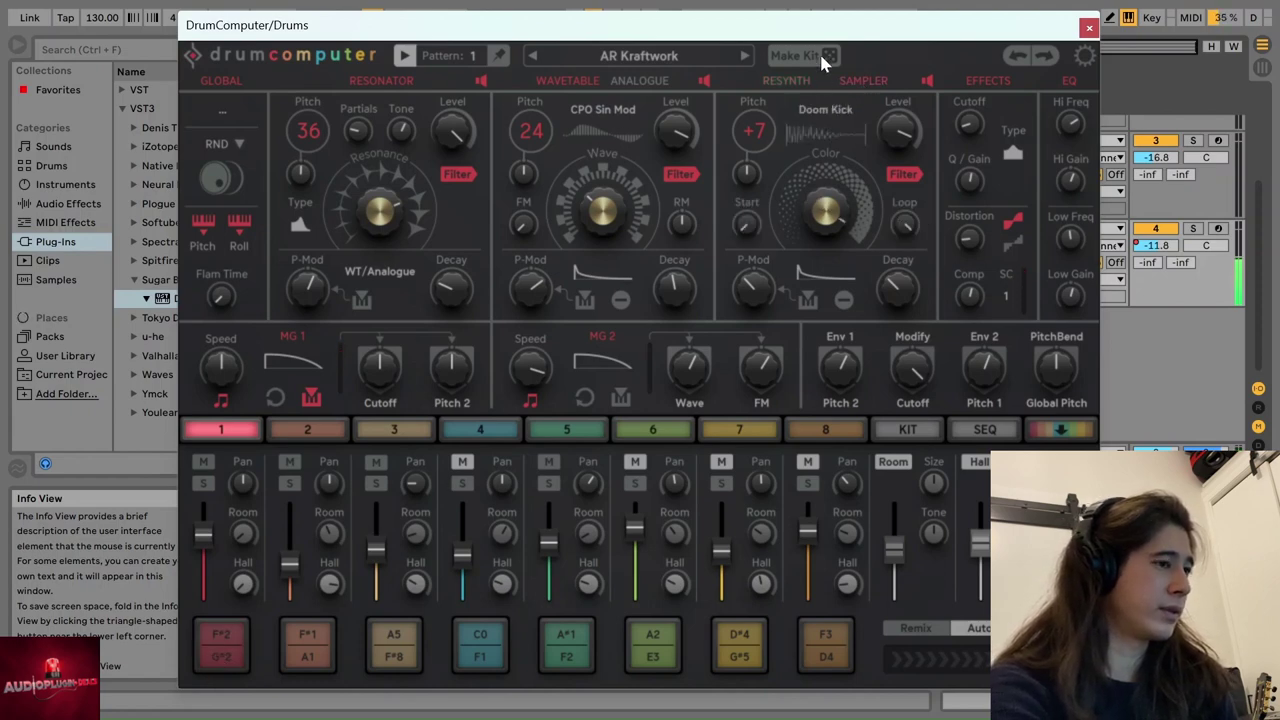
left_click(200, 648)
left_click(800, 82)
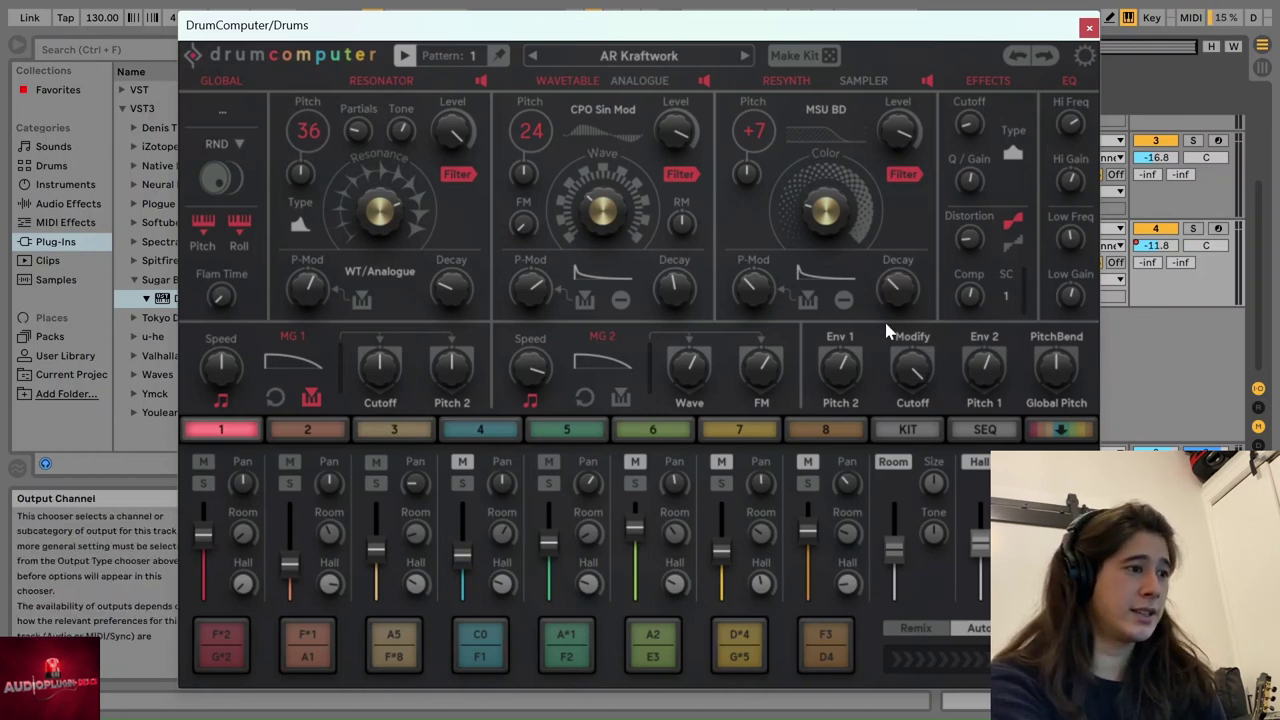
- Step through the sound settings of drums 8, 7, 6, 3 and 2
left_click(818, 432)
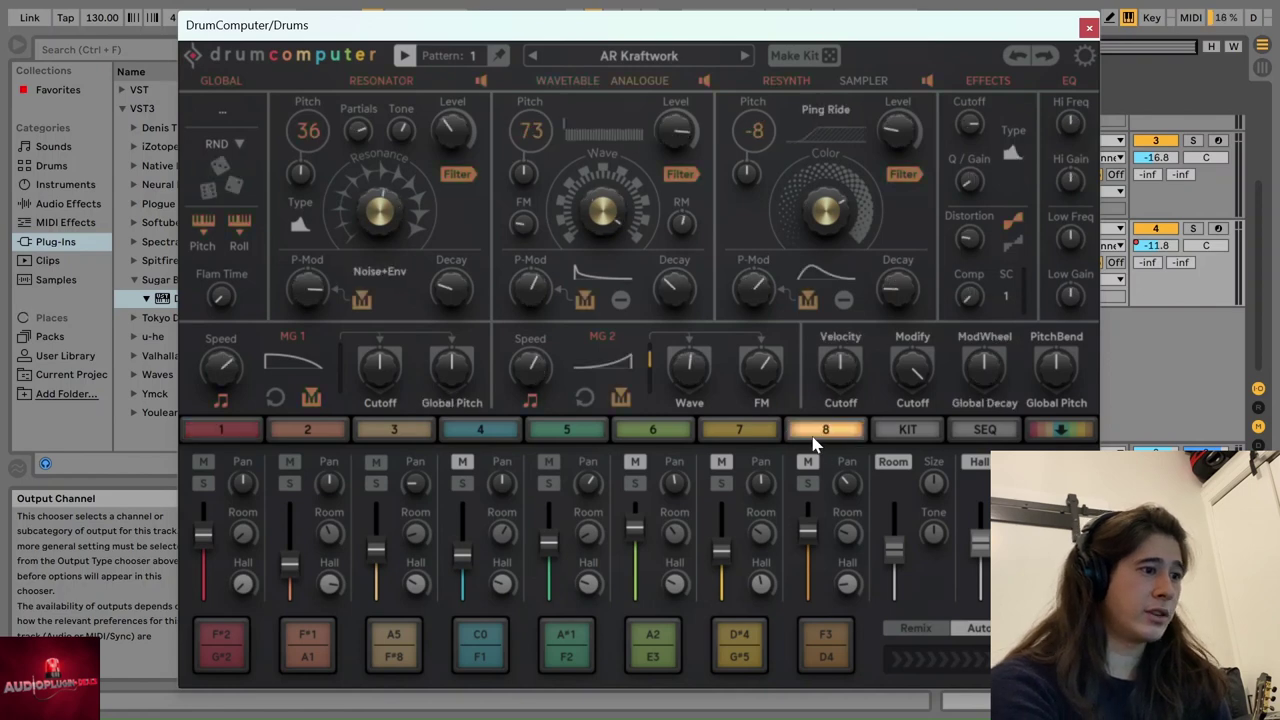
left_click(735, 430)
left_click(690, 432)
left_click(400, 430)
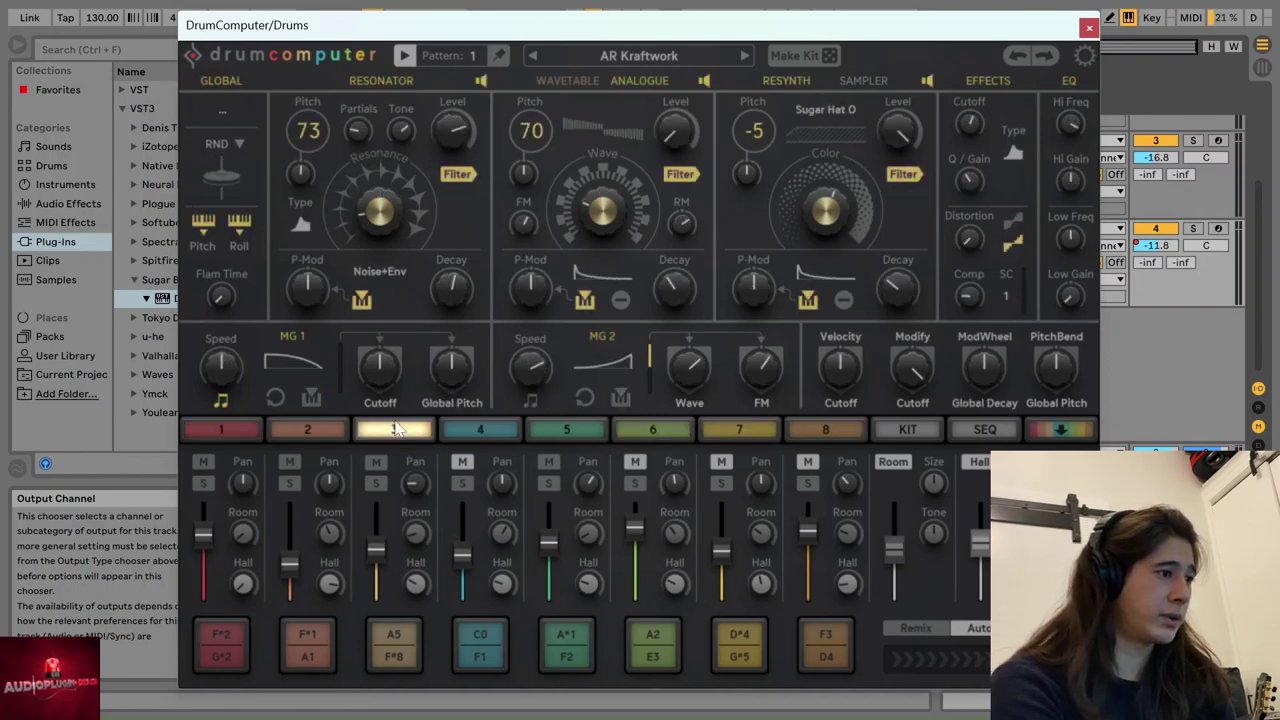
left_click(297, 435)
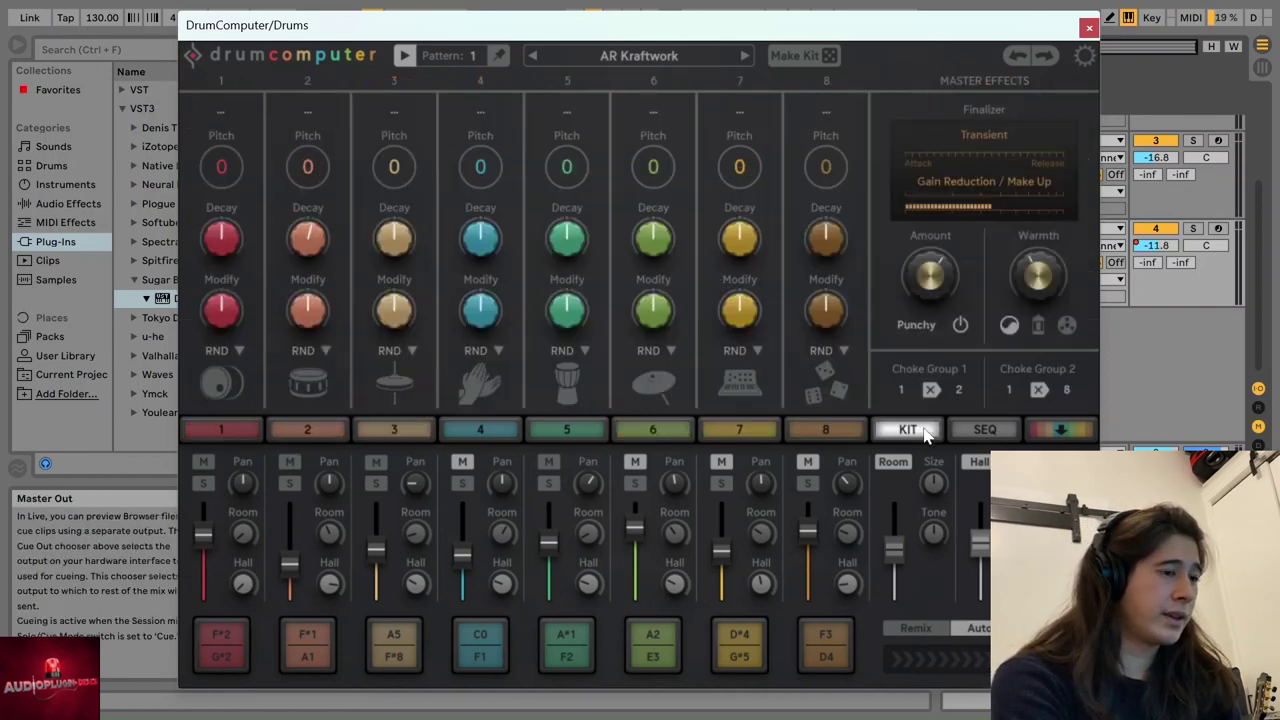
- Show the SEQ pattern view and solo track 4 in Live, repositioning the plugin window around it
left_click(986, 432)
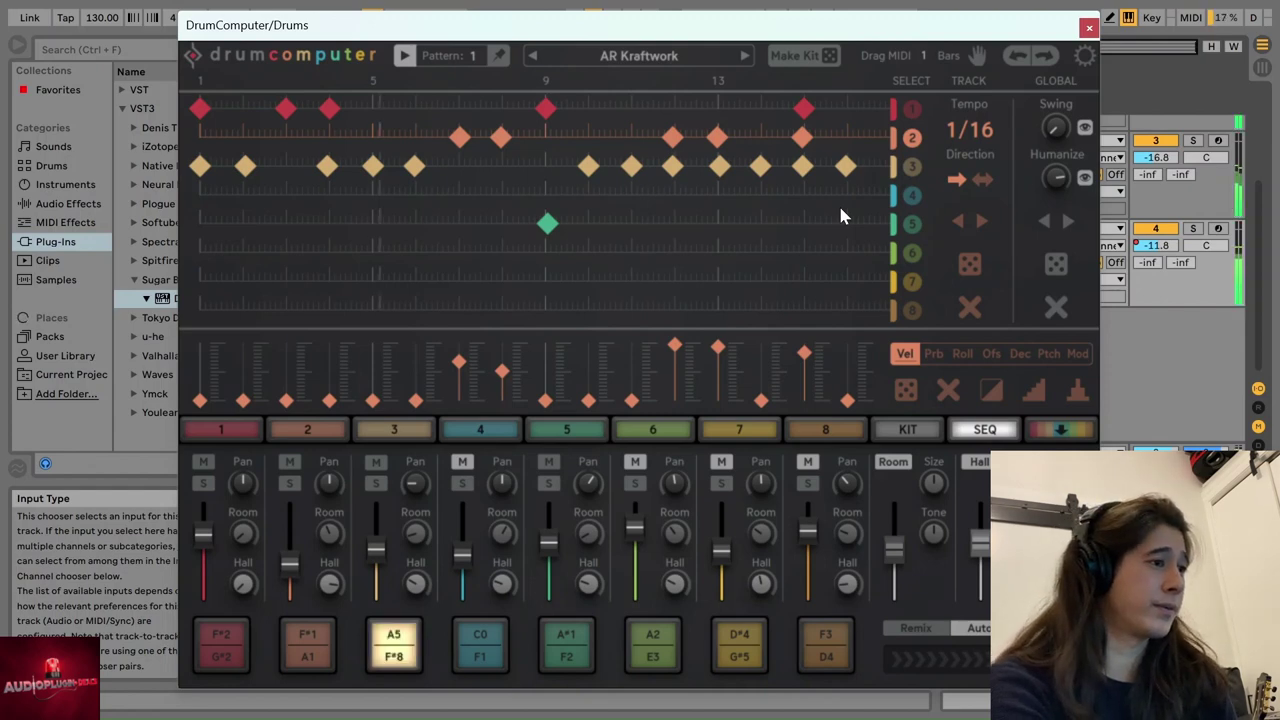
left_click_drag(682, 34, 688, 209)
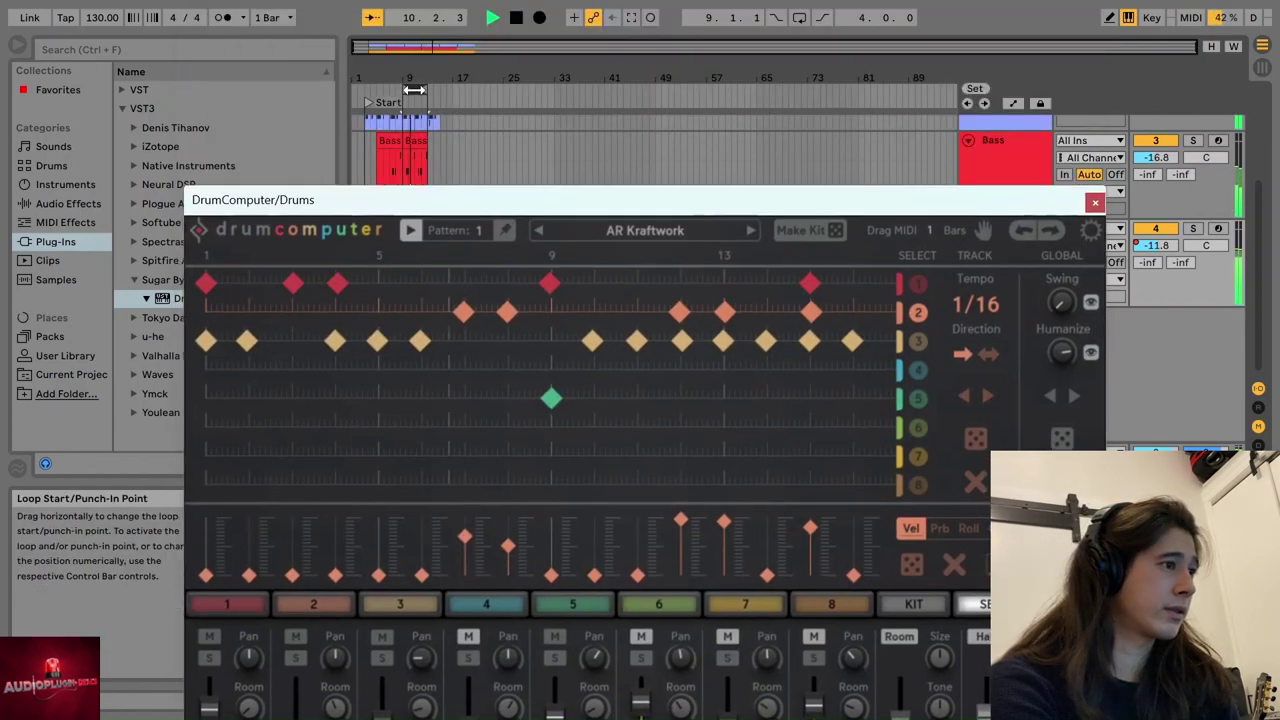
left_click(1193, 228)
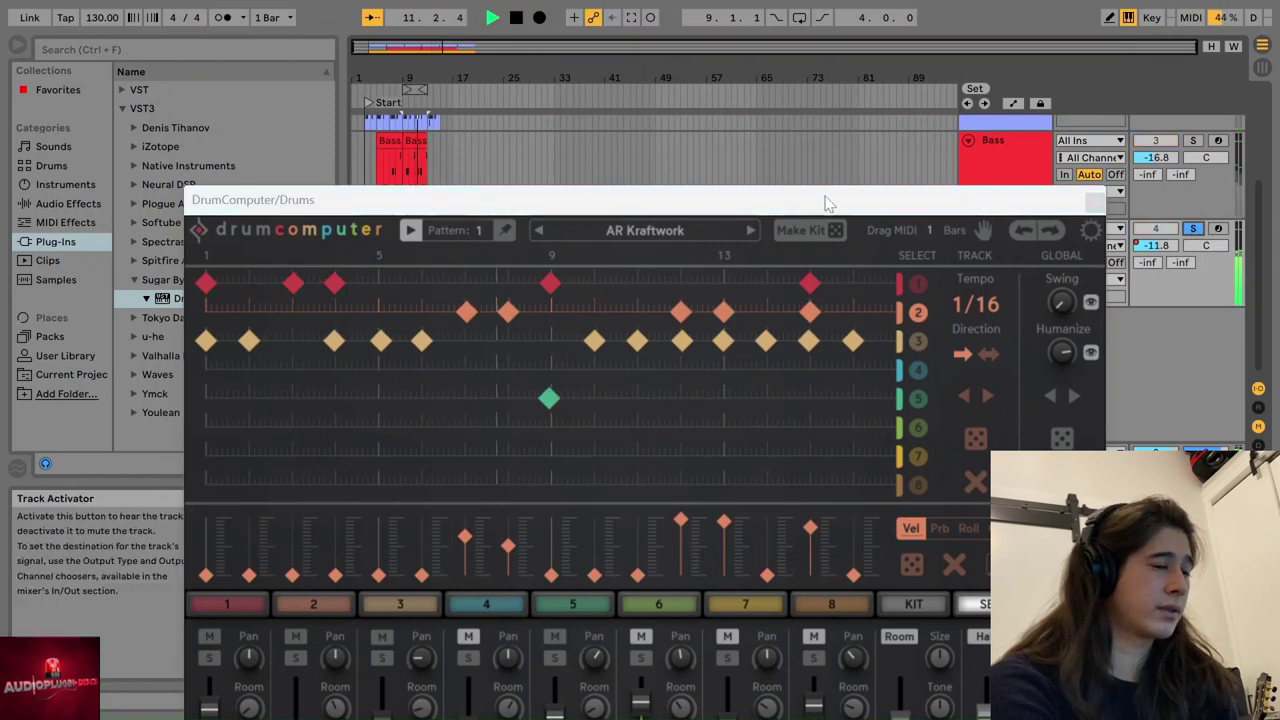
left_click_drag(823, 200, 807, 37)
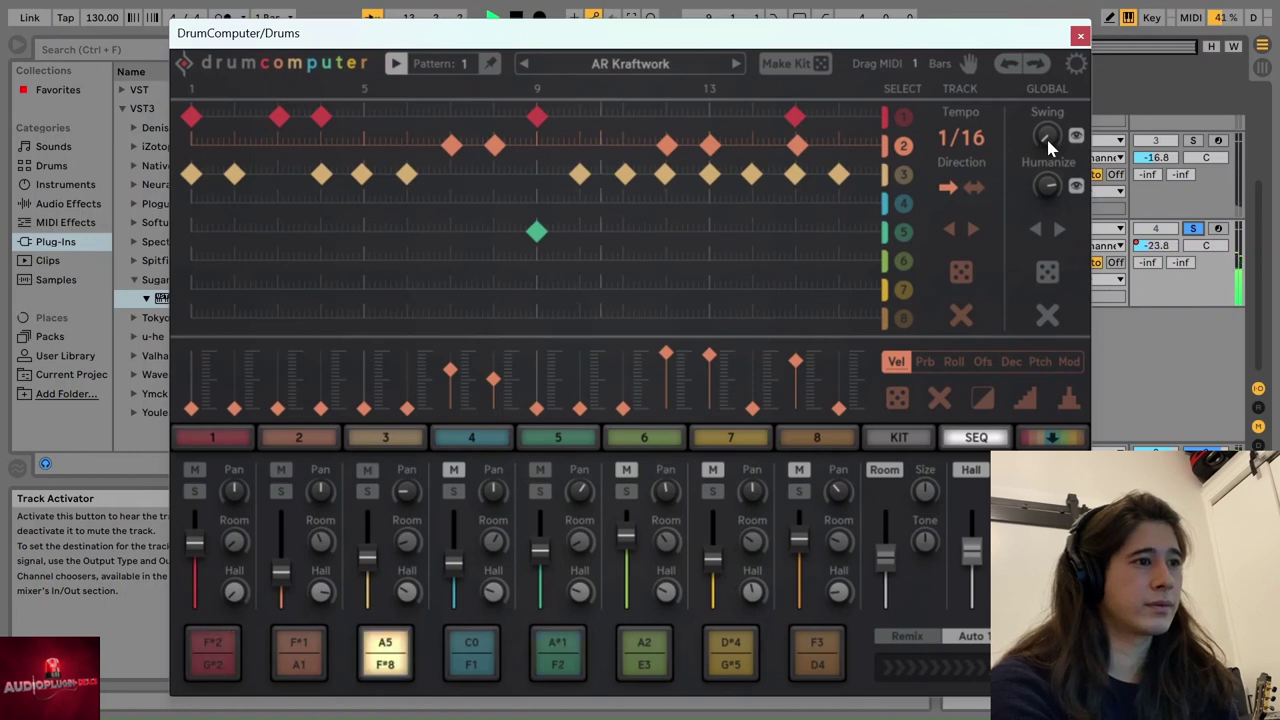
left_click_drag(582, 44, 590, 148)
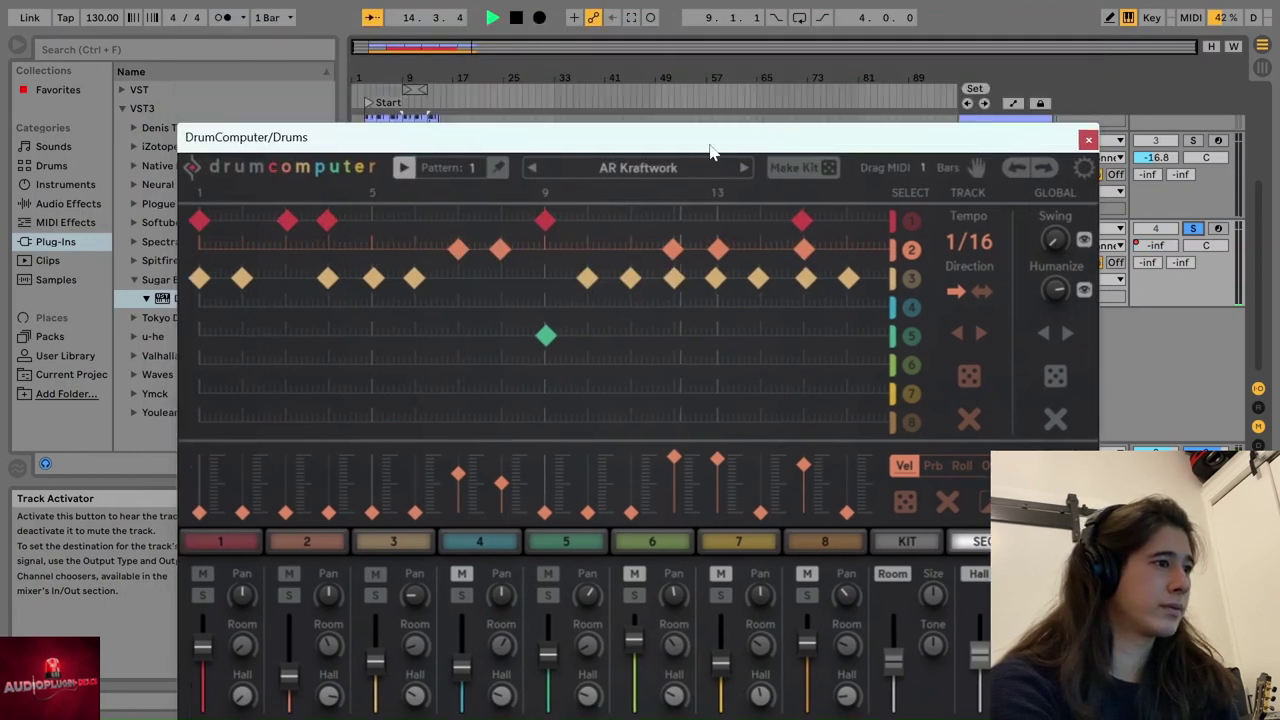
- Turn on Loop for the braced region in Live and start playback
right_click(414, 89)
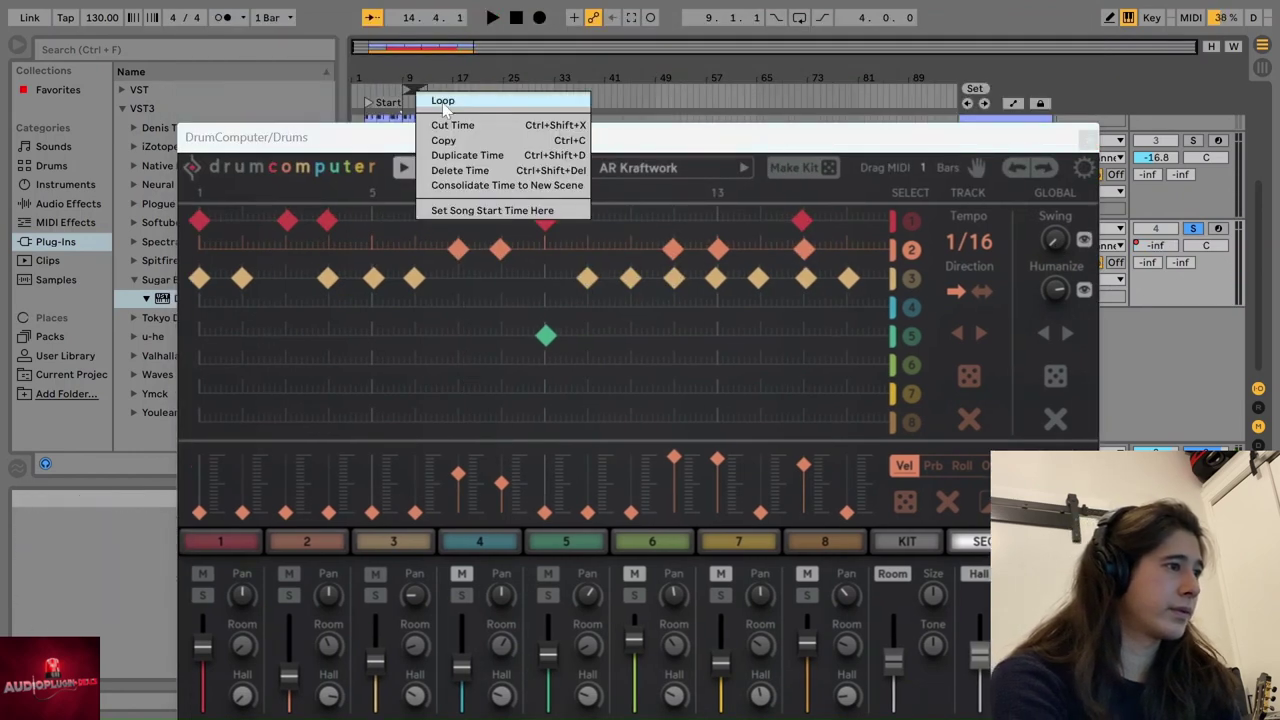
left_click(440, 99)
left_click_drag(509, 131, 501, 77)
key("space")
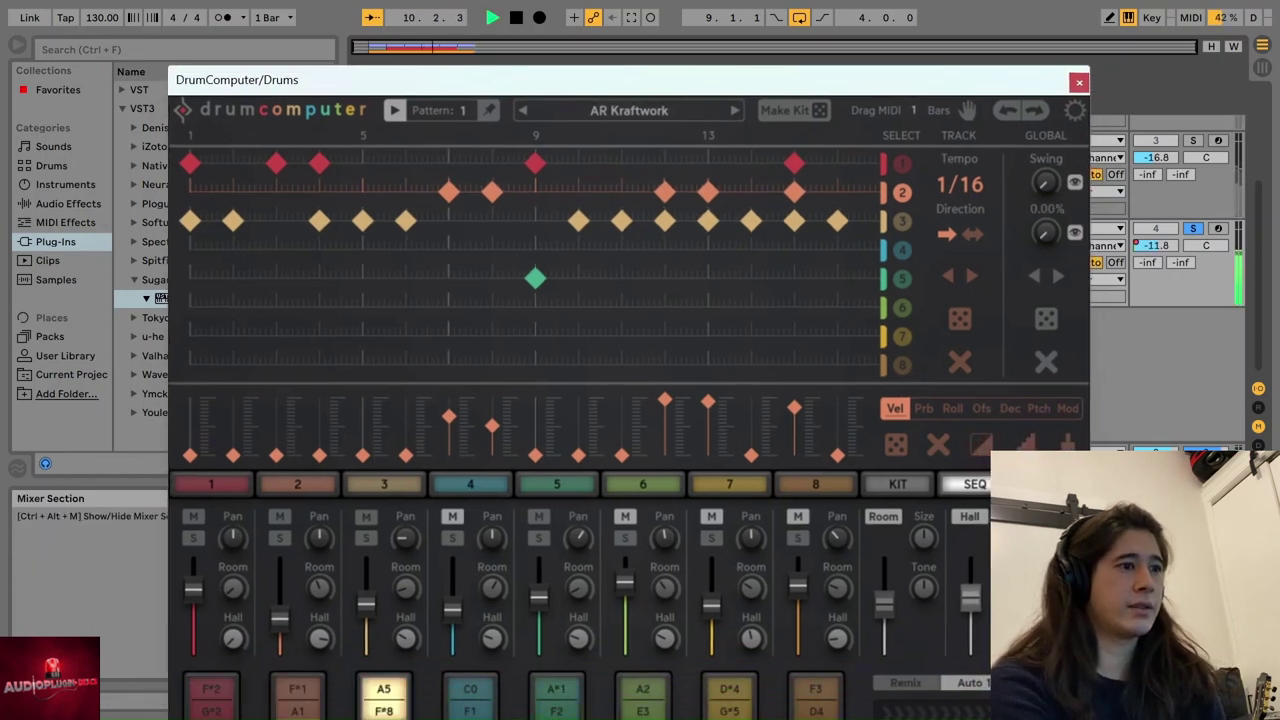
- Raise the global Swing to about 17.2% while the pattern plays, then stop playback
left_click_drag(815, 88, 814, 44)
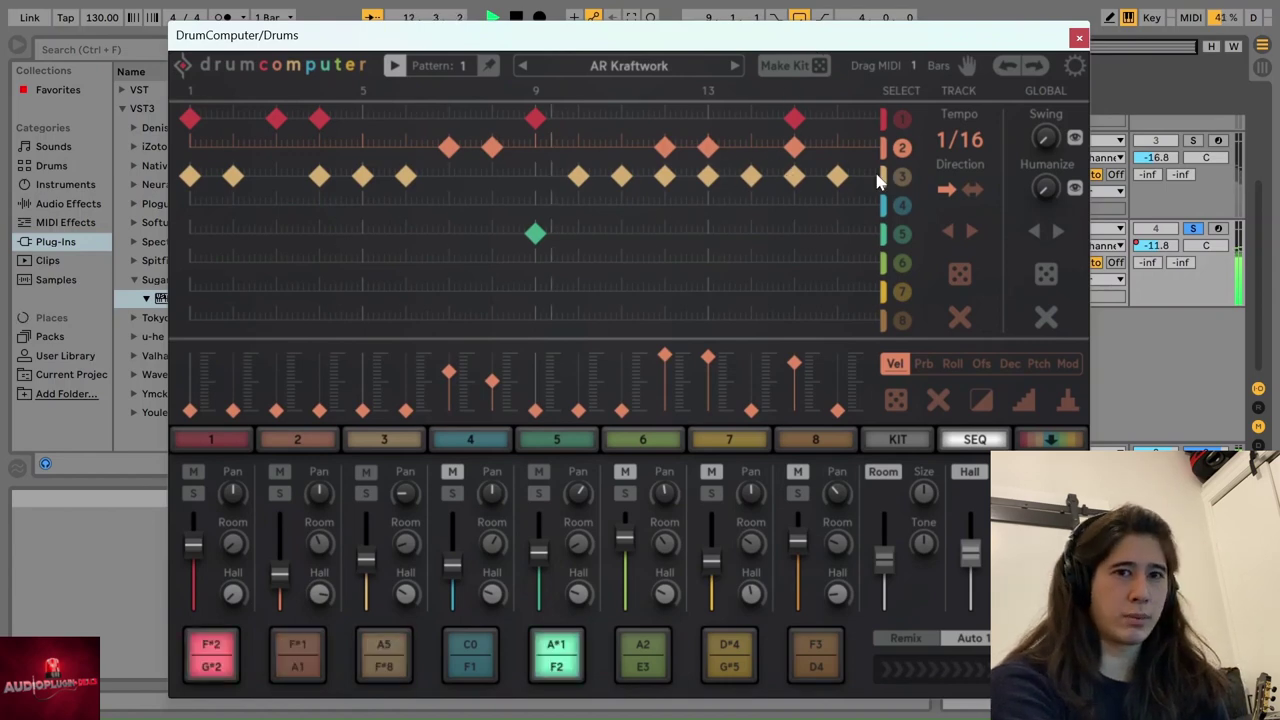
left_click(1050, 181)
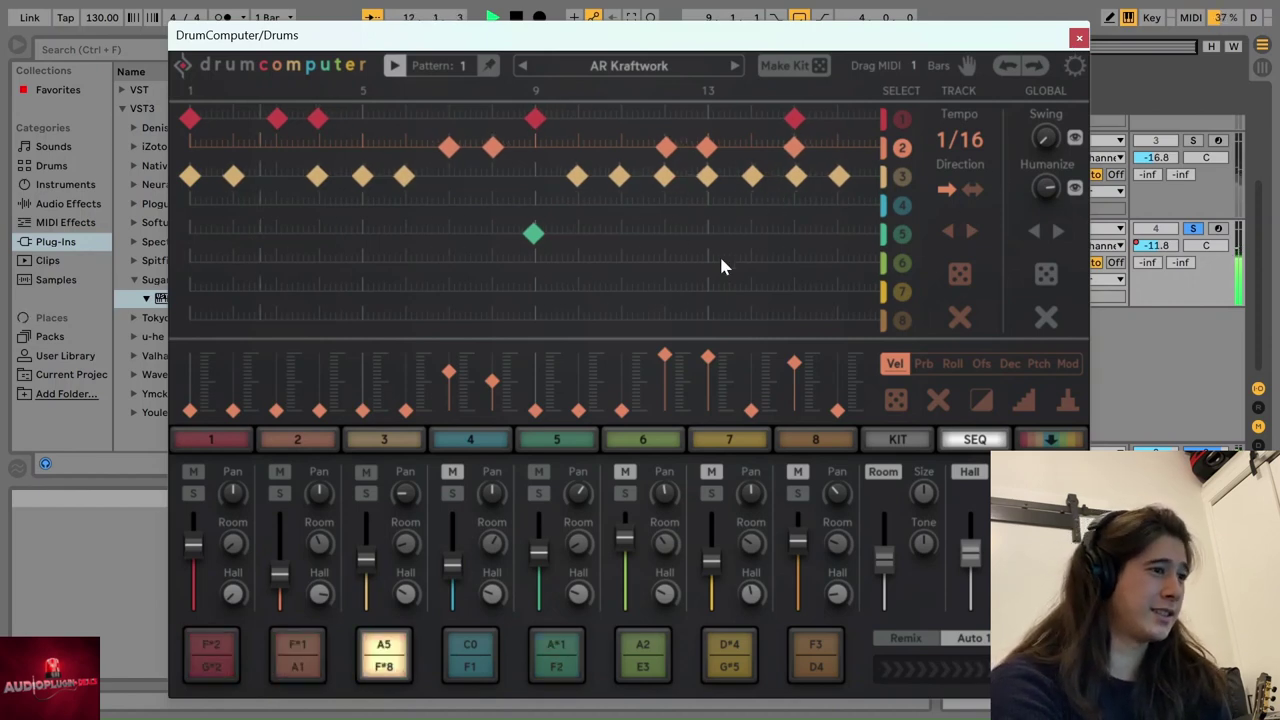
left_click_drag(1044, 134, 1036, 82)
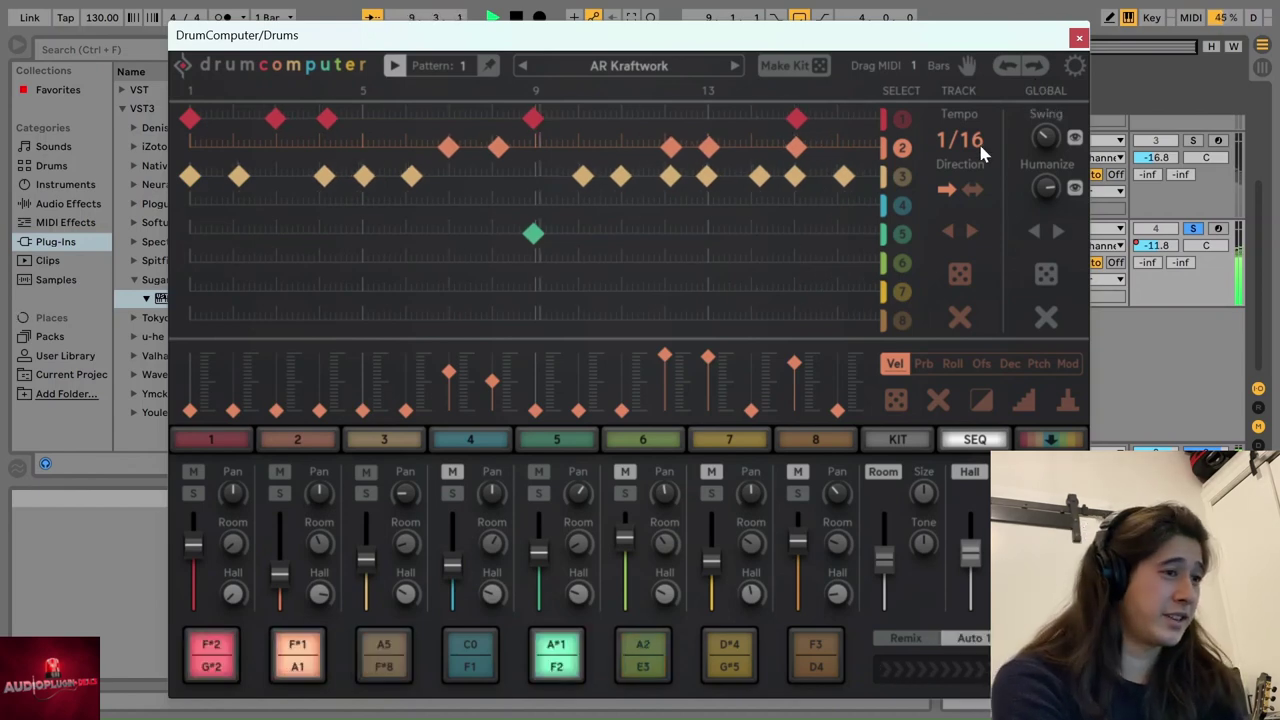
key("space")
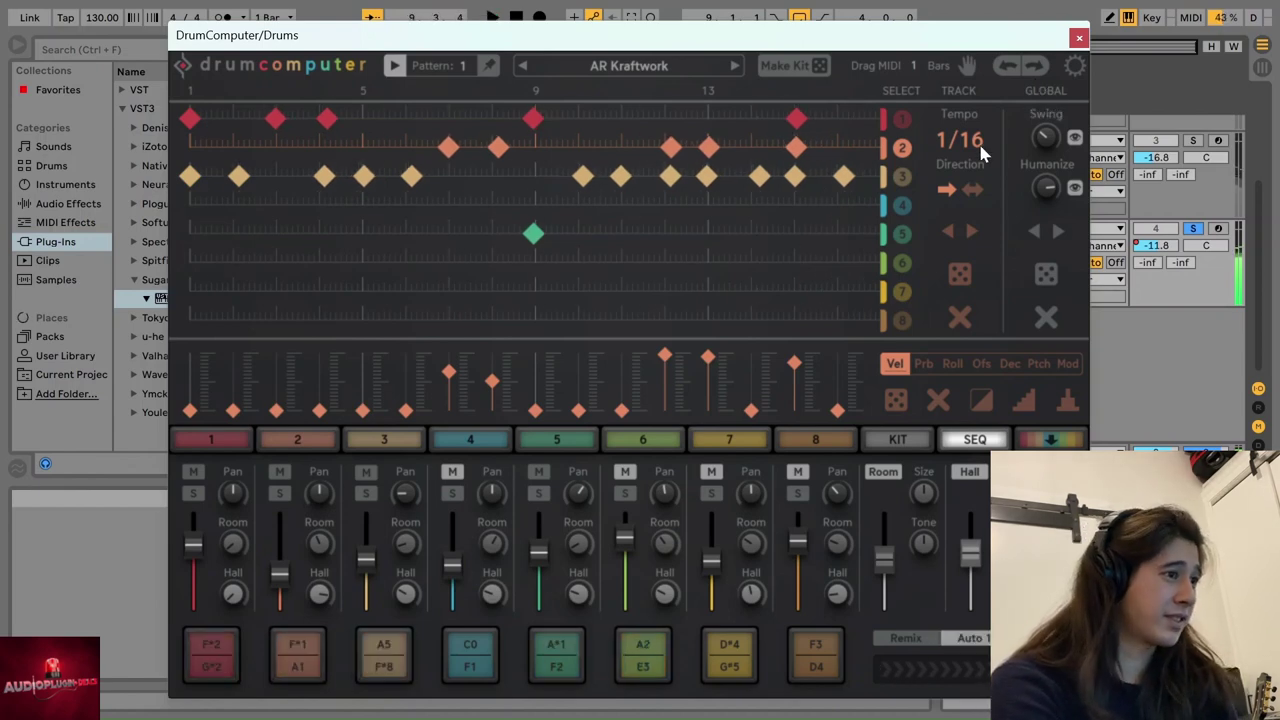
- Close the DrumComputer window and select the Bass track, then the Drums track
left_click(1079, 39)
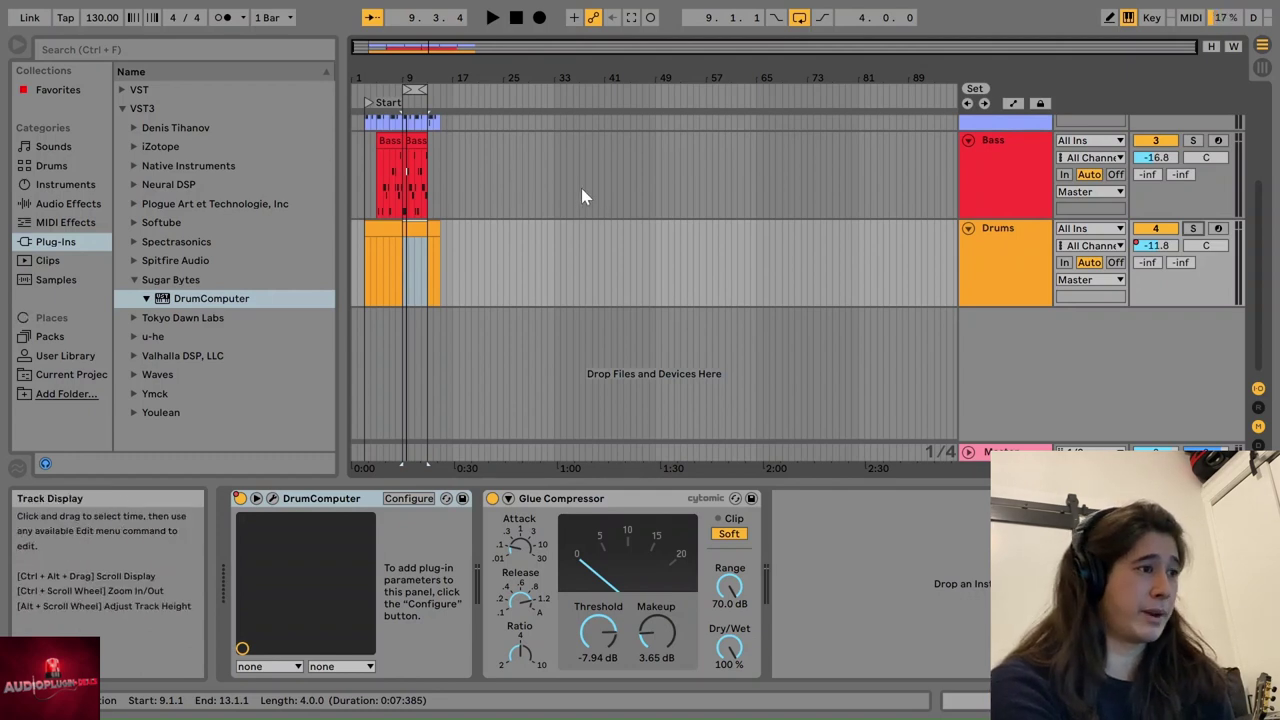
left_click(557, 197)
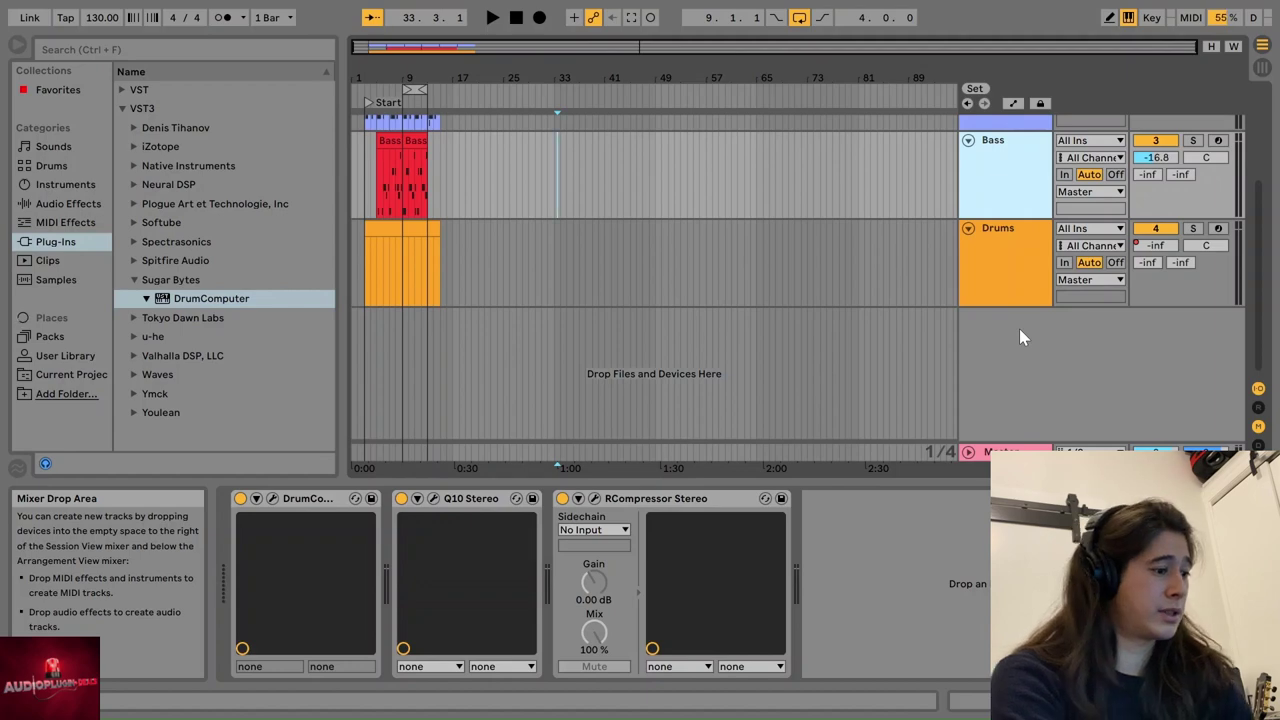
left_click(1014, 265)
- Insert a new MIDI track and drop DrumComputer from the VST3 Sugar Bytes folder onto it
key("ctrl+shift+t")
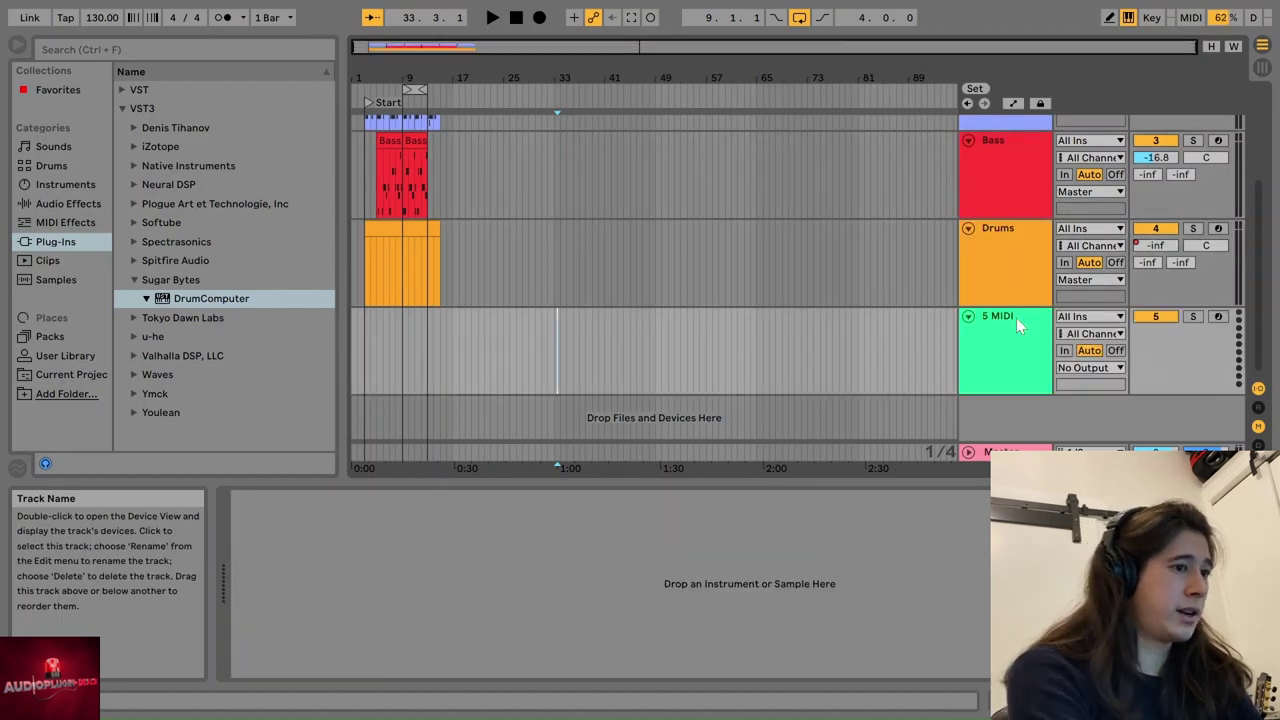
left_click_drag(191, 298, 986, 349)
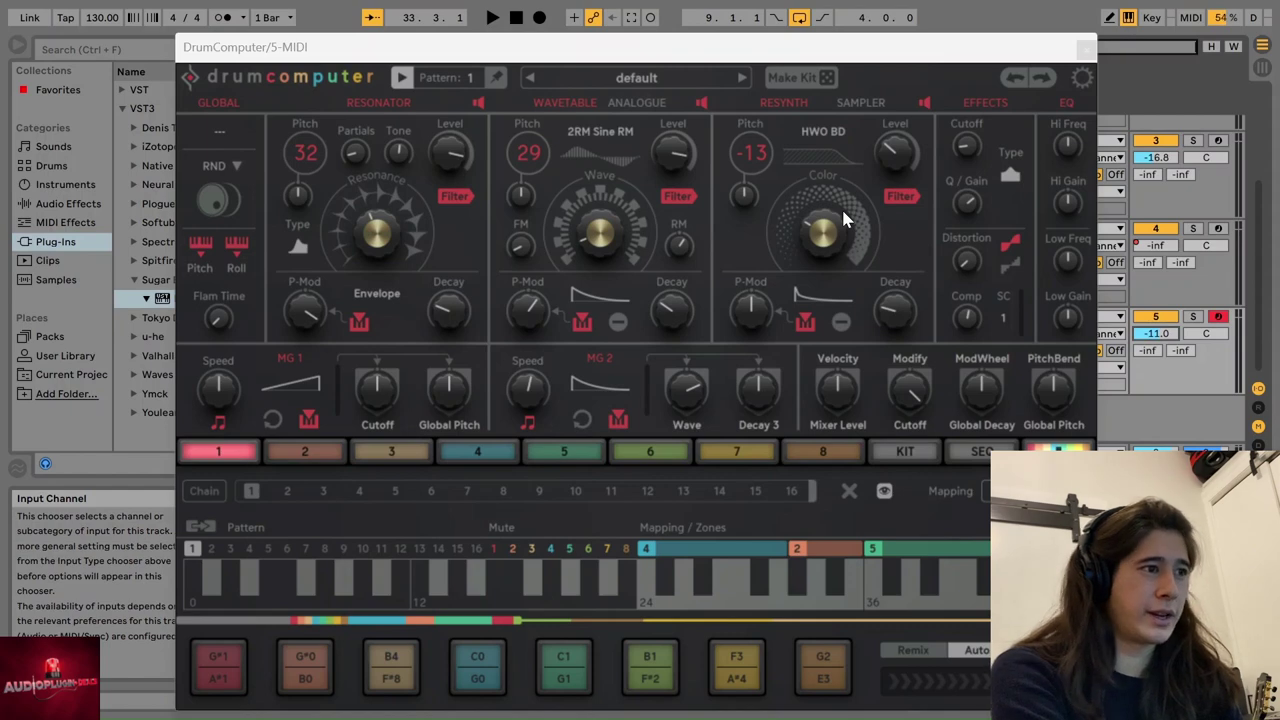
- Open the preset list and scroll the DavidF presets down to 48. DF SoulFull 01
left_click(640, 77)
mouse_move(647, 262)
mouse_move(631, 224)
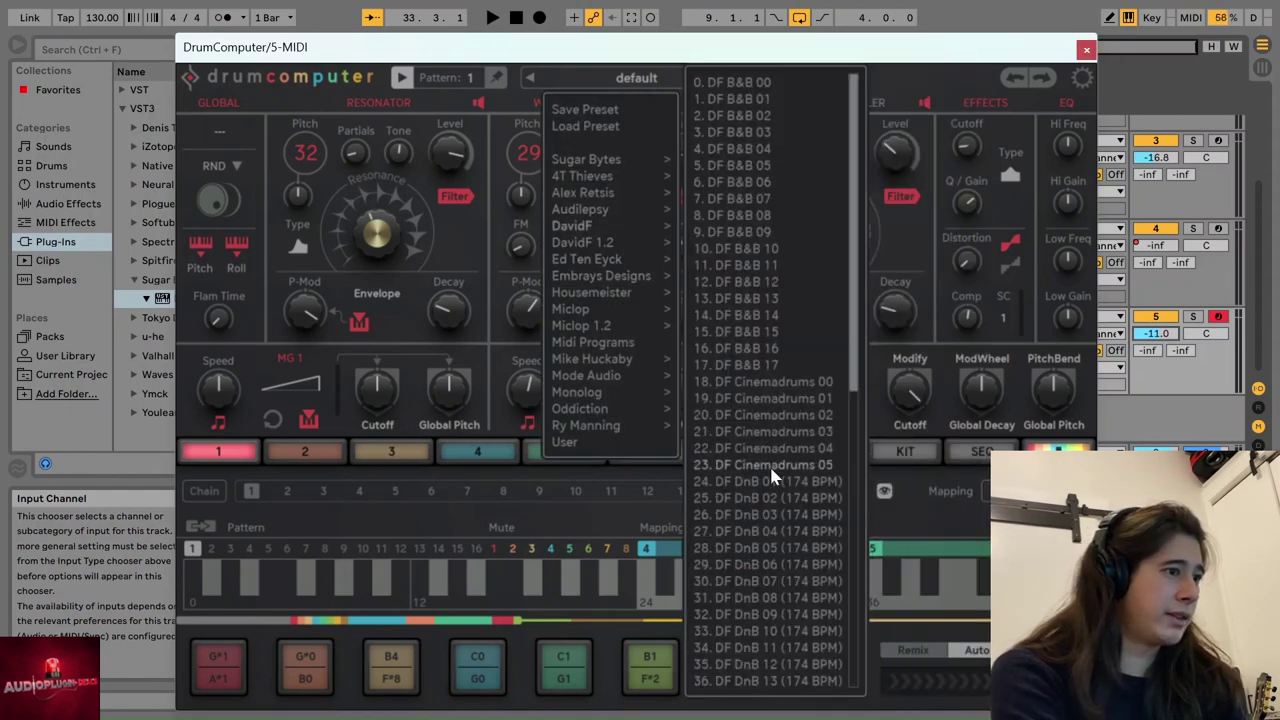
scroll(769, 464, "down", 3)
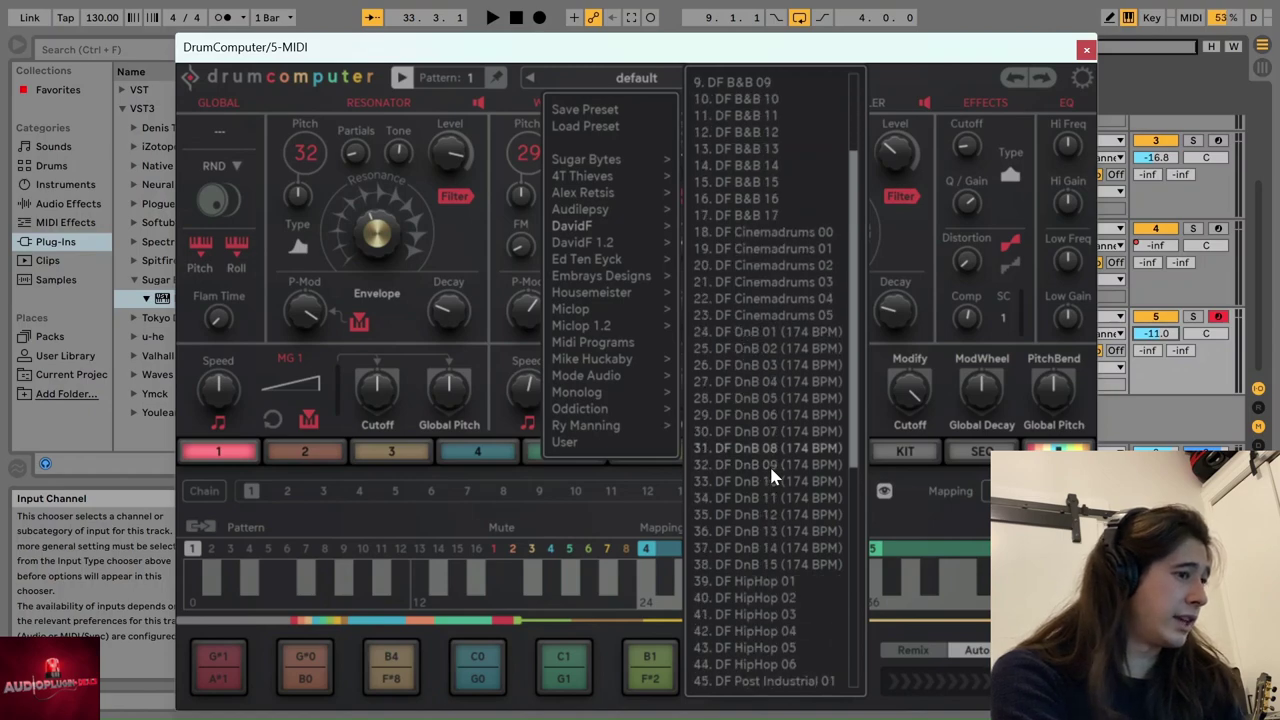
scroll(758, 375, "down", 1)
mouse_move(602, 172)
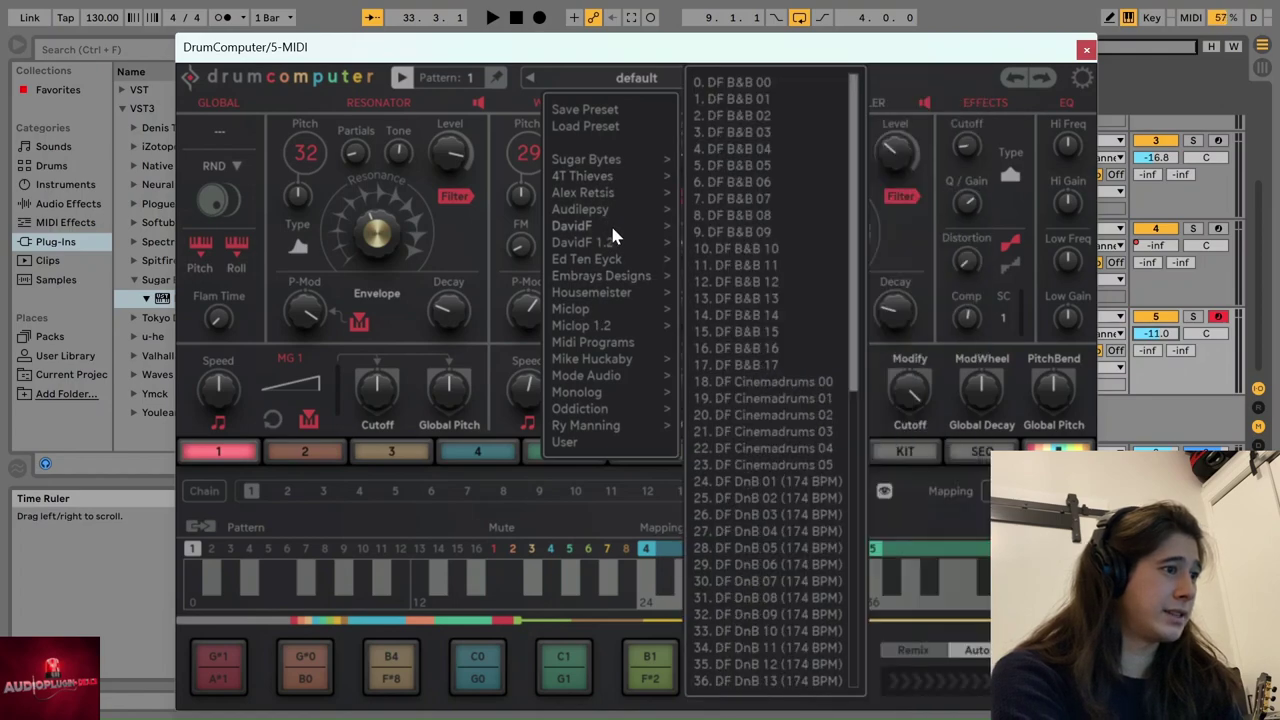
scroll(777, 505, "down", 6)
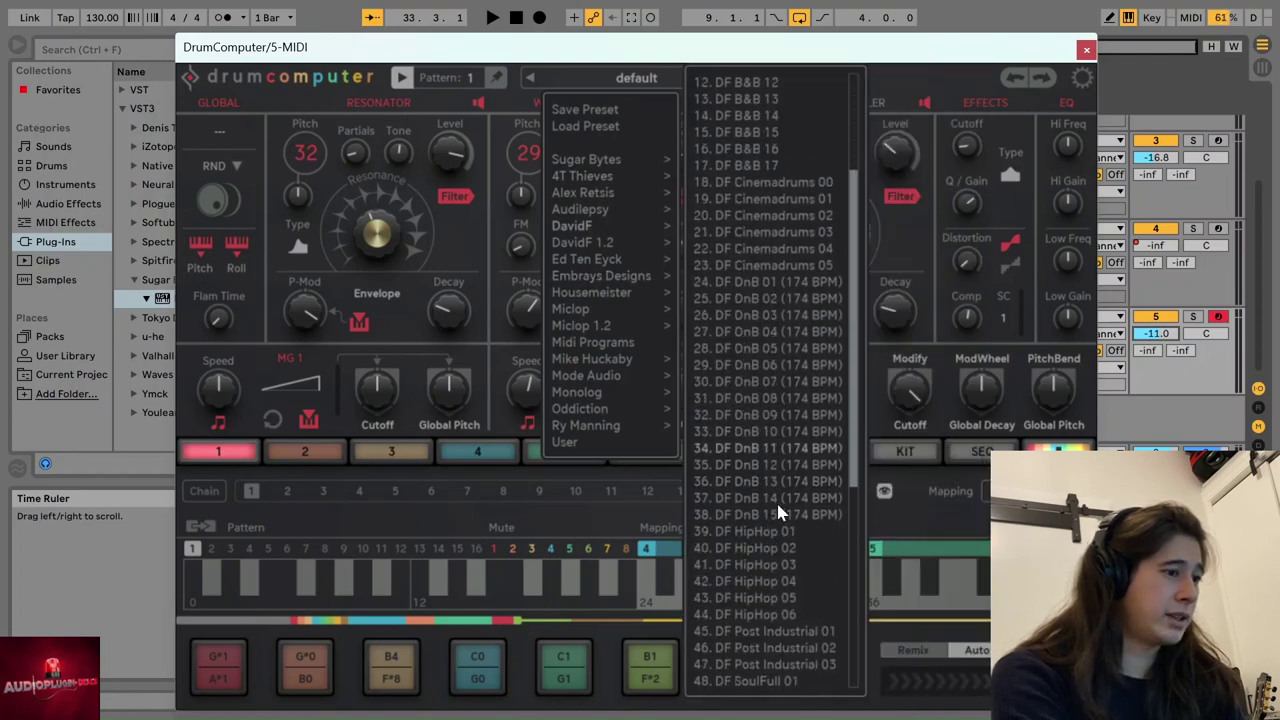
scroll(776, 500, "down", 3)
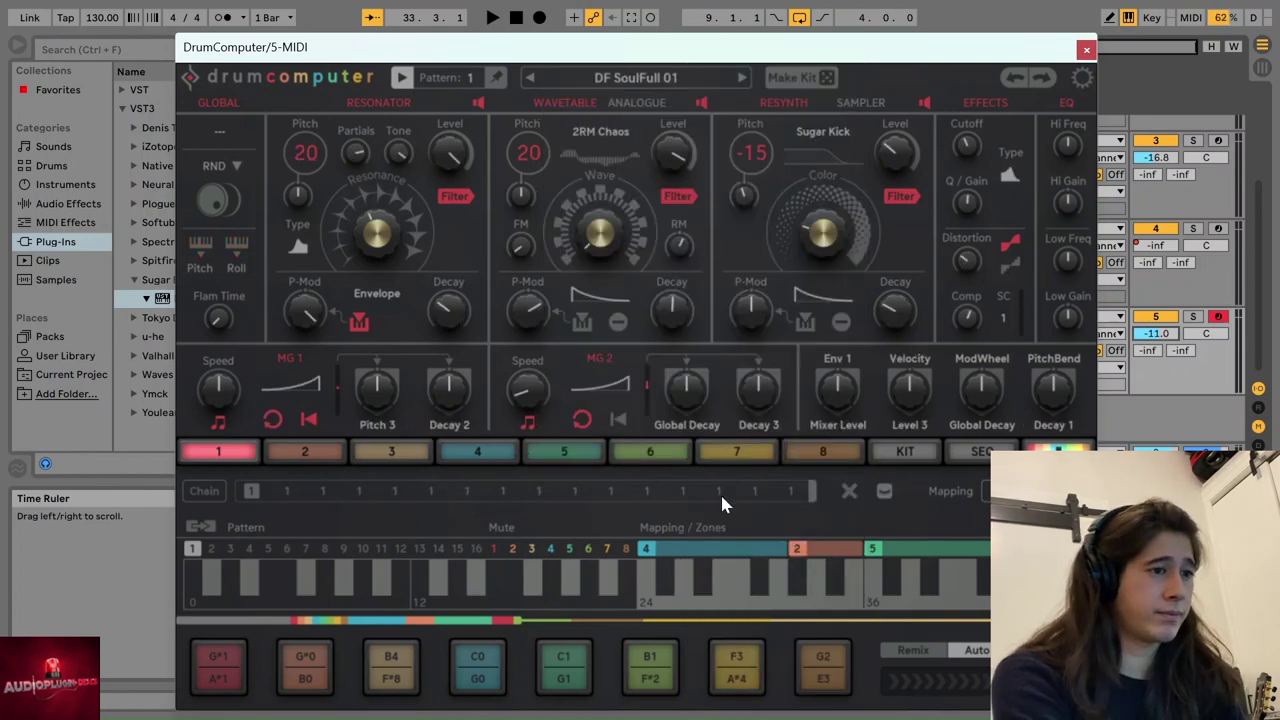
- Play and stop the DF SoulFull 01 kit twice, then reopen the DavidF preset list
key("space")
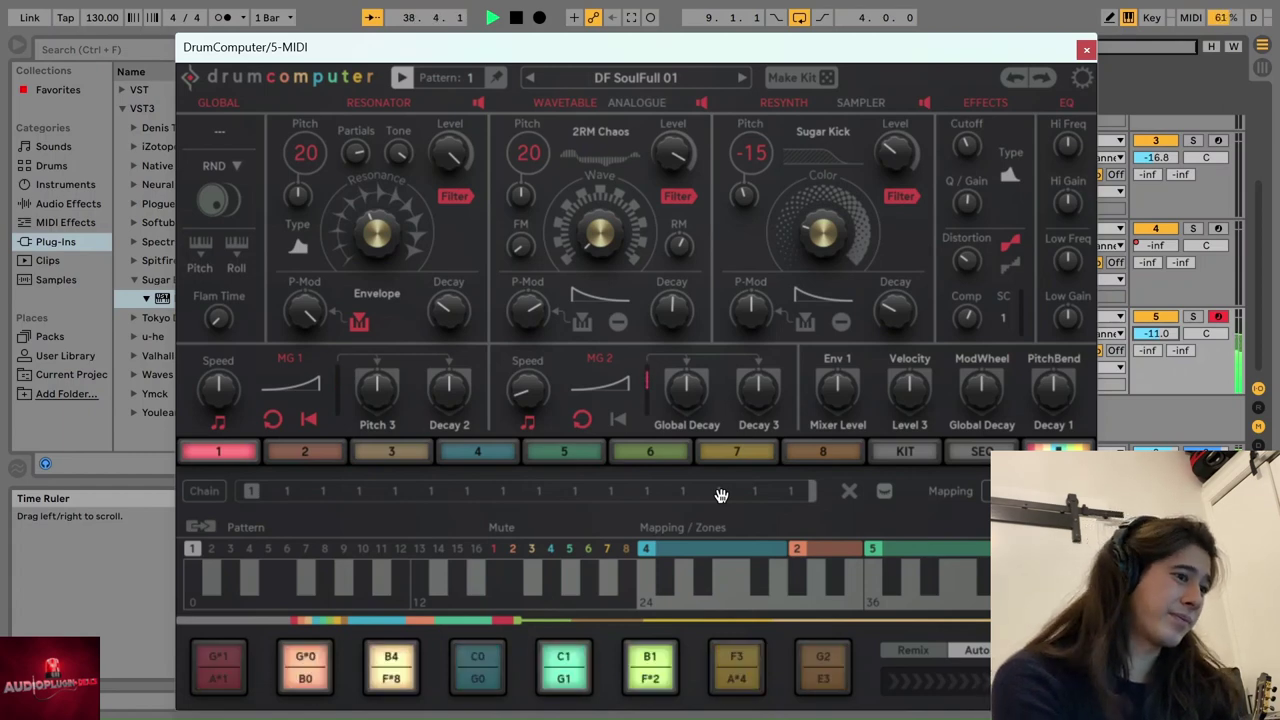
key("space")
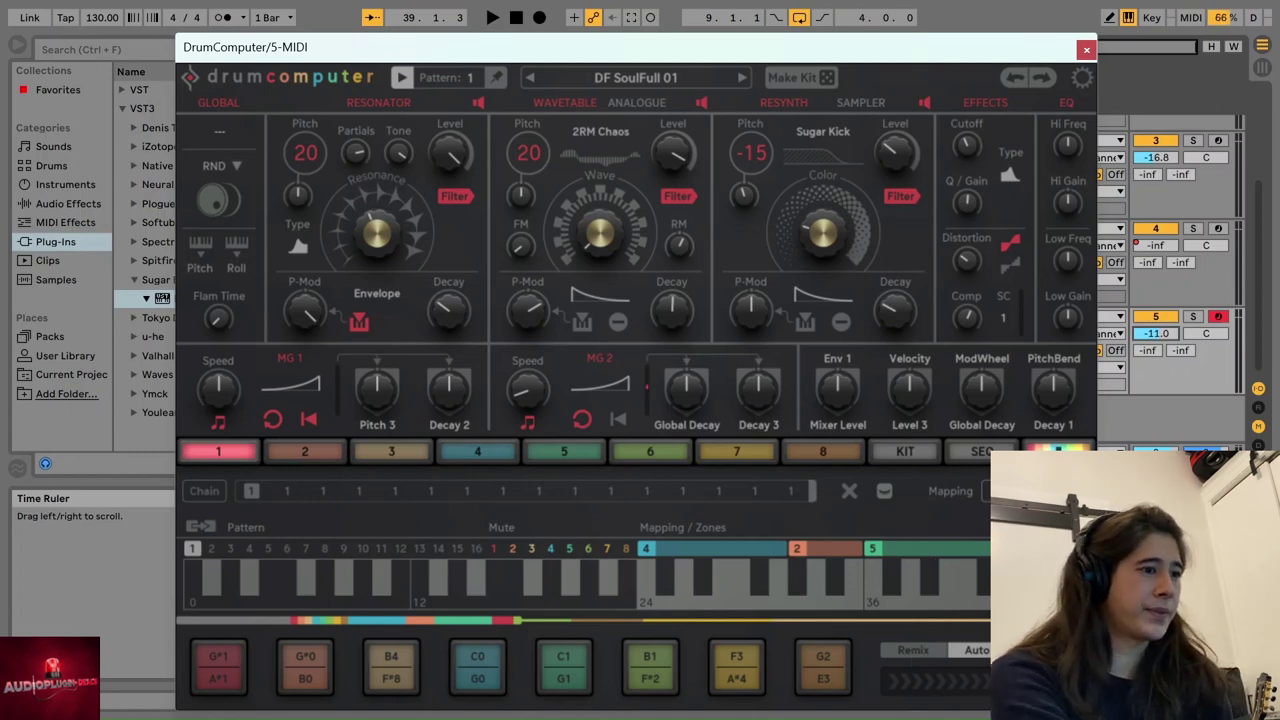
key("space")
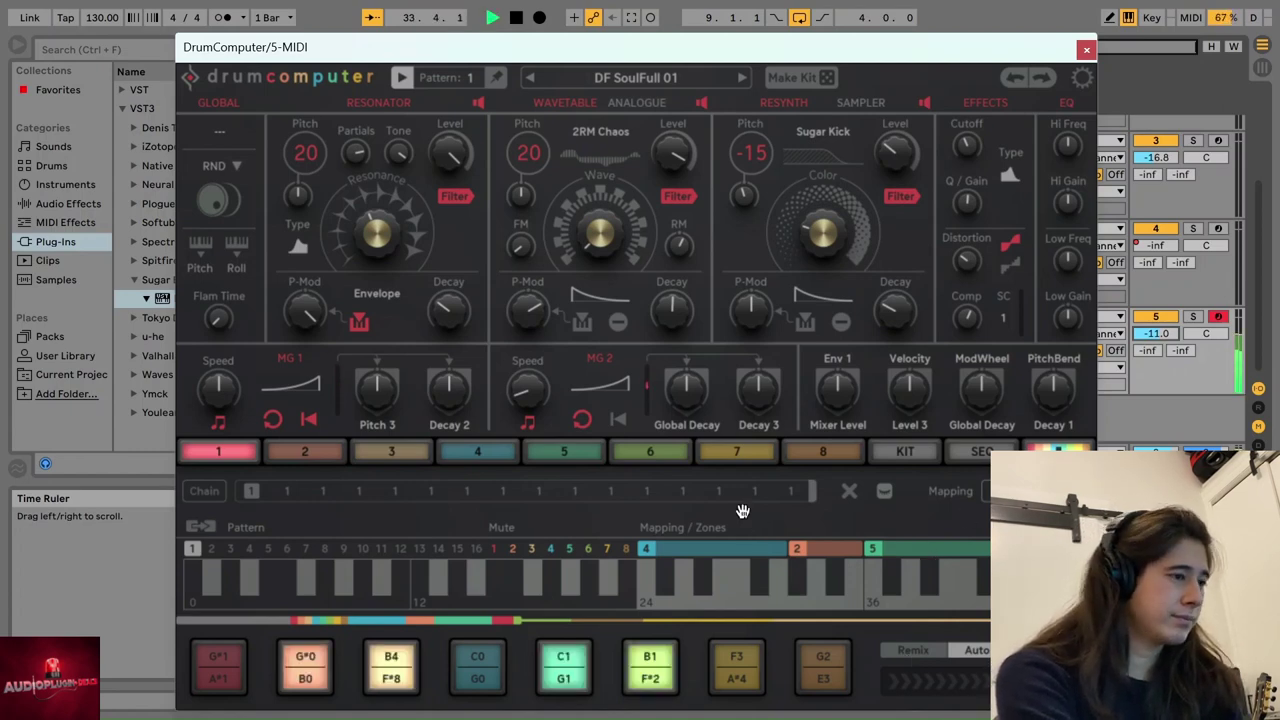
key("space")
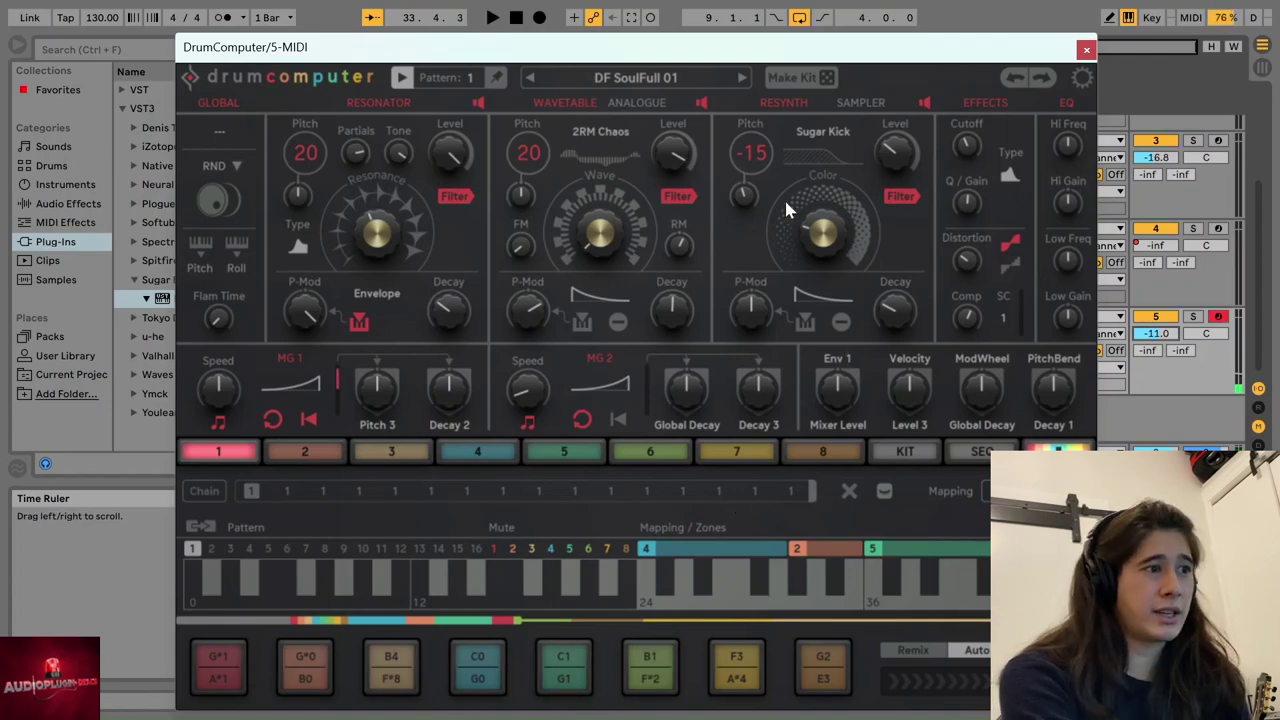
left_click(636, 78)
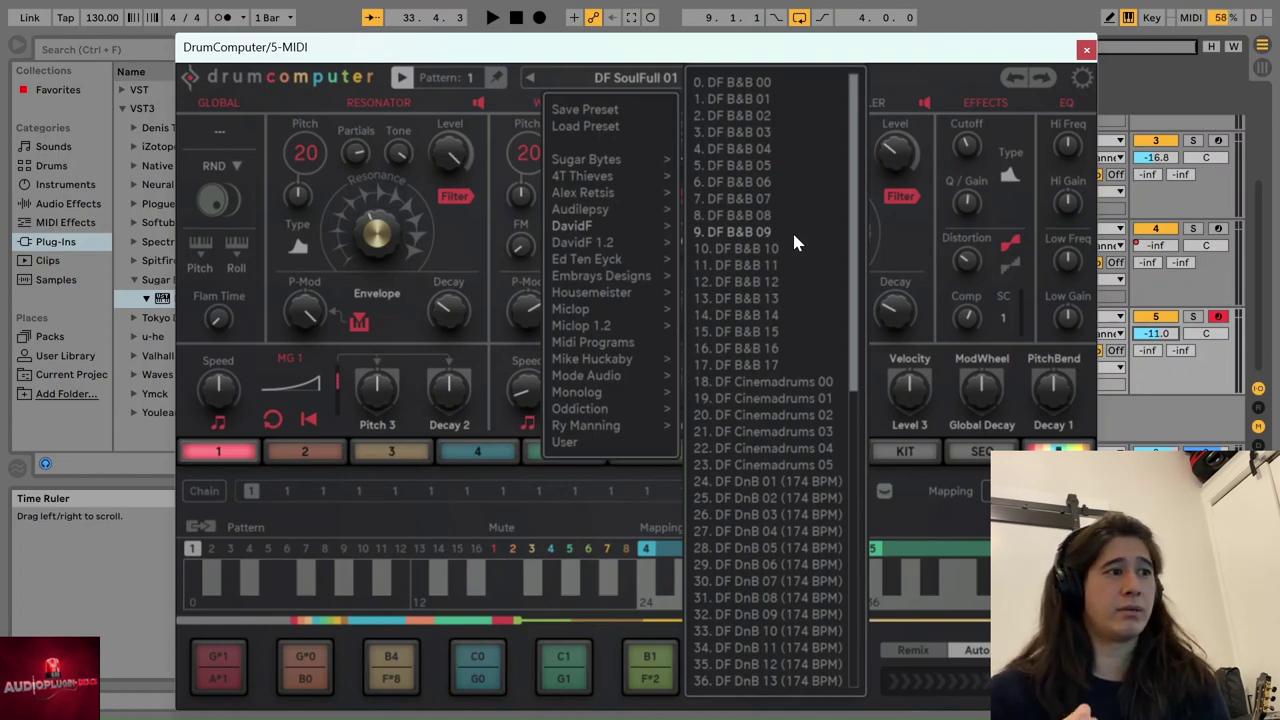
- Close the preset list, randomize the kit twice with Make Kit, and play it briefly
left_click(925, 72)
left_click(827, 77)
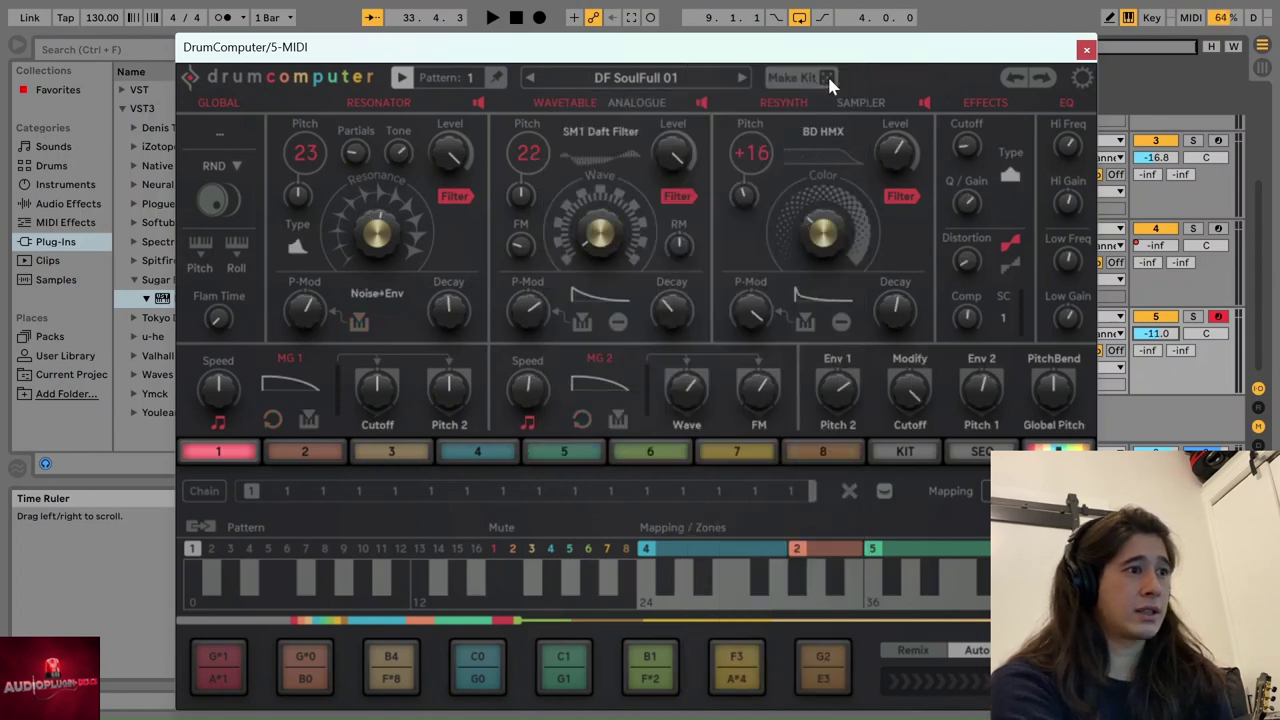
left_click(827, 77)
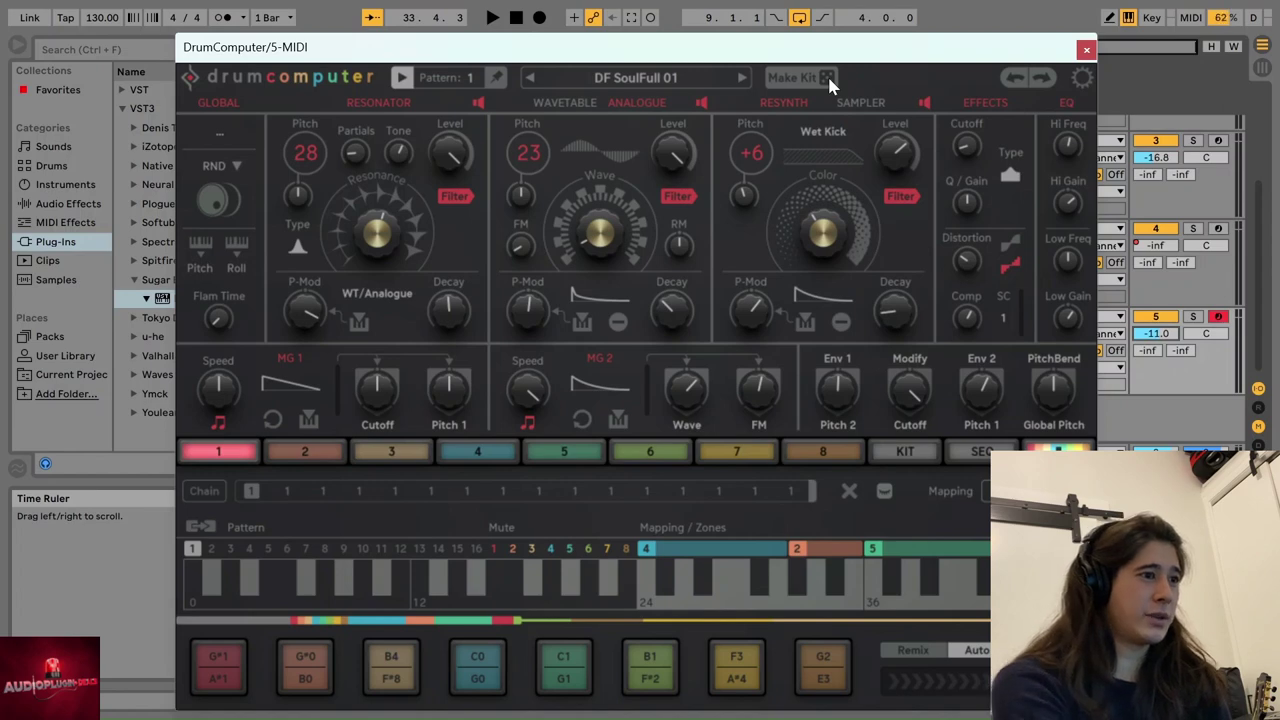
key("space")
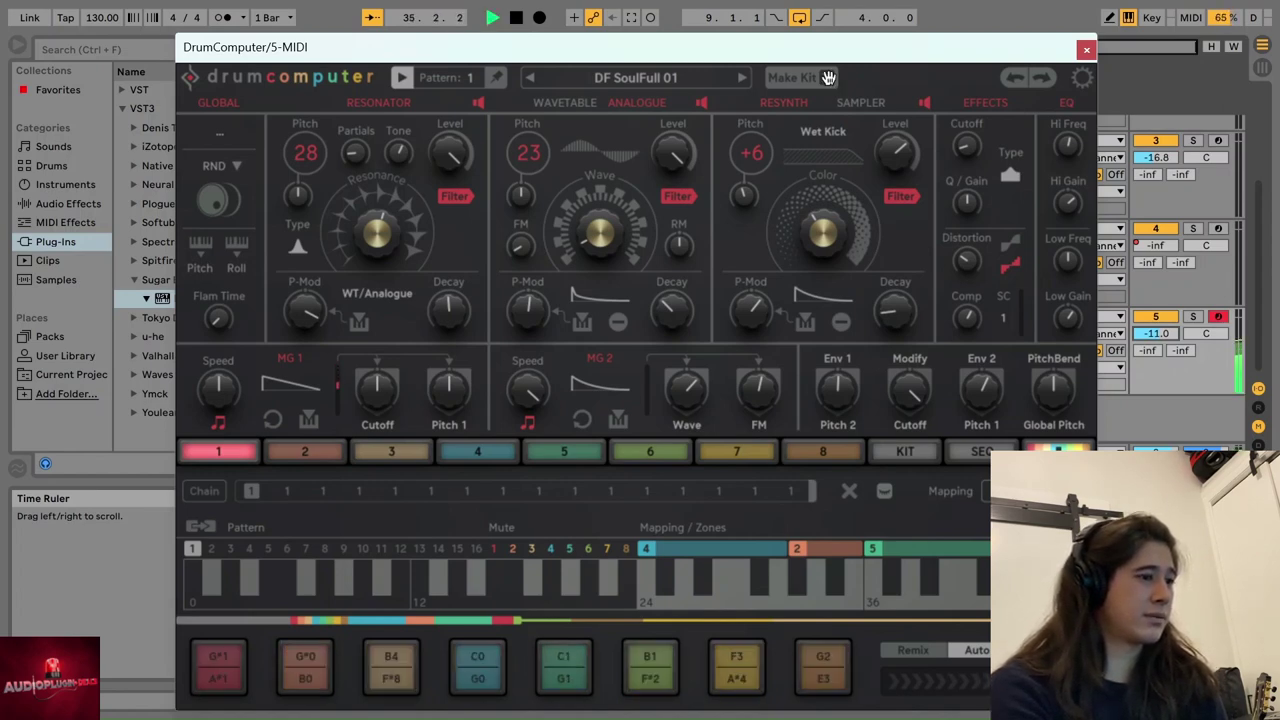
key("space")
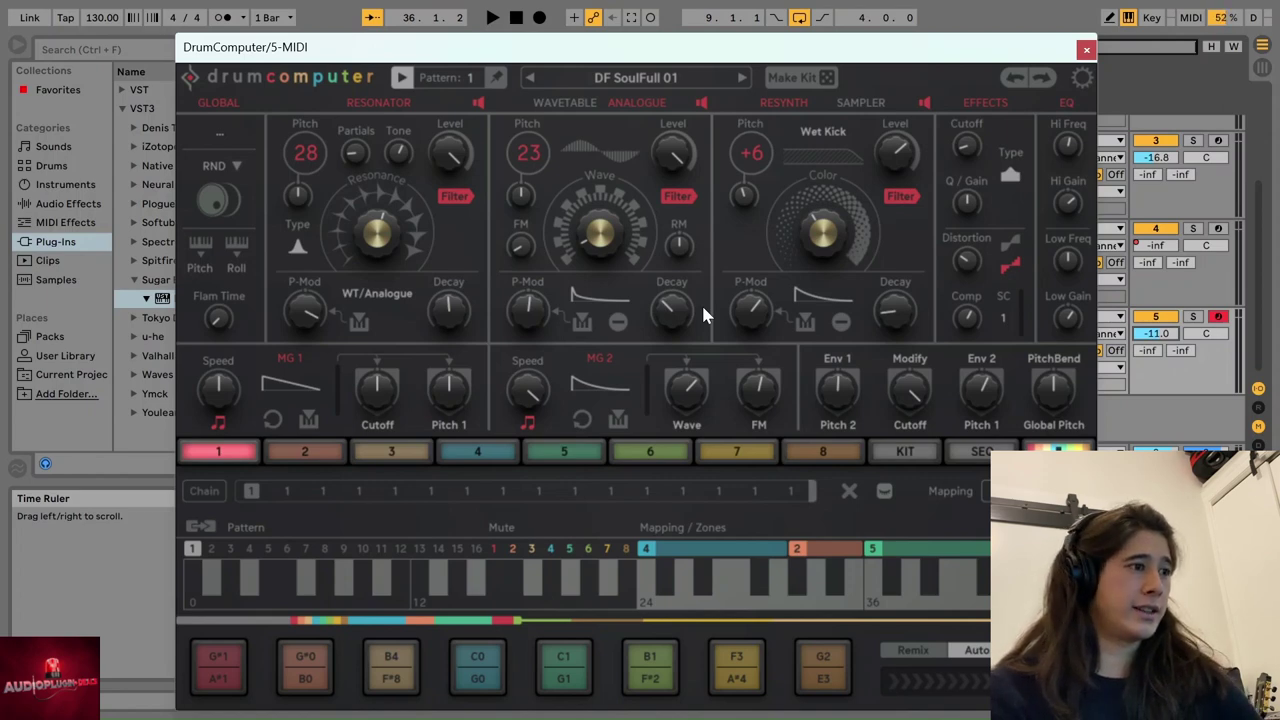
- Load the DavidF preset 18. DF Cinemadrums 00
left_click(660, 80)
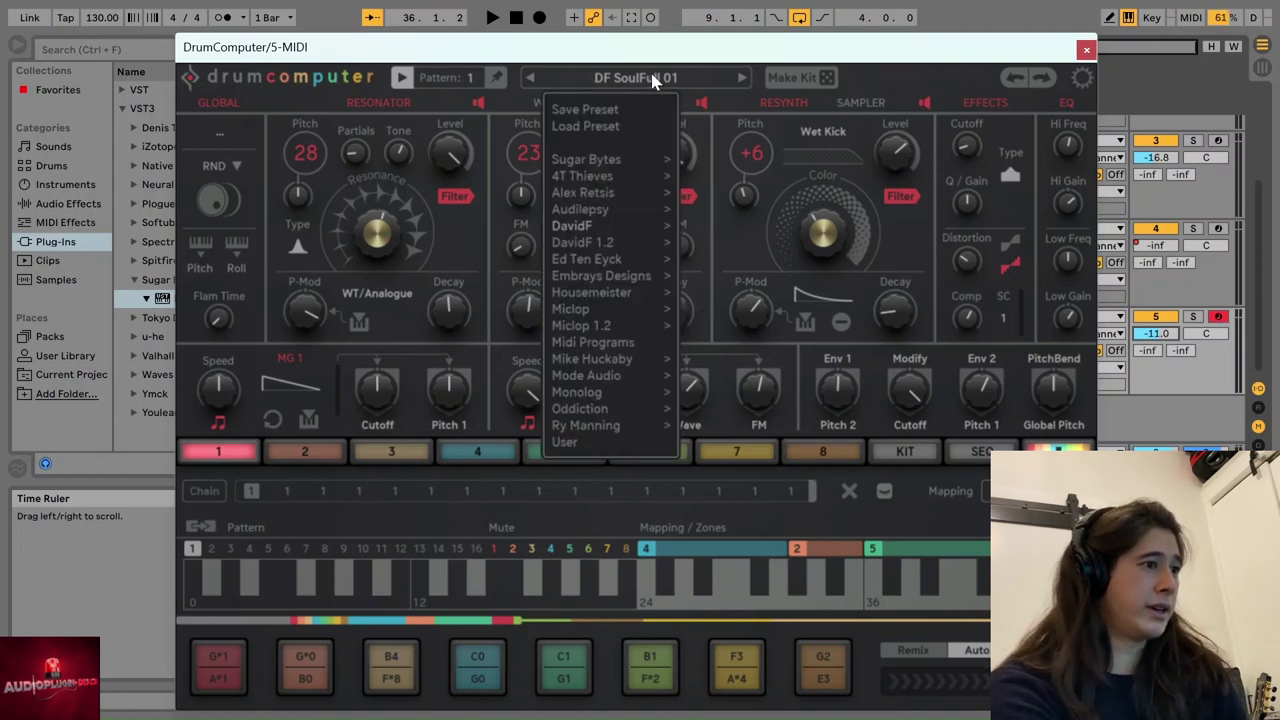
mouse_move(636, 224)
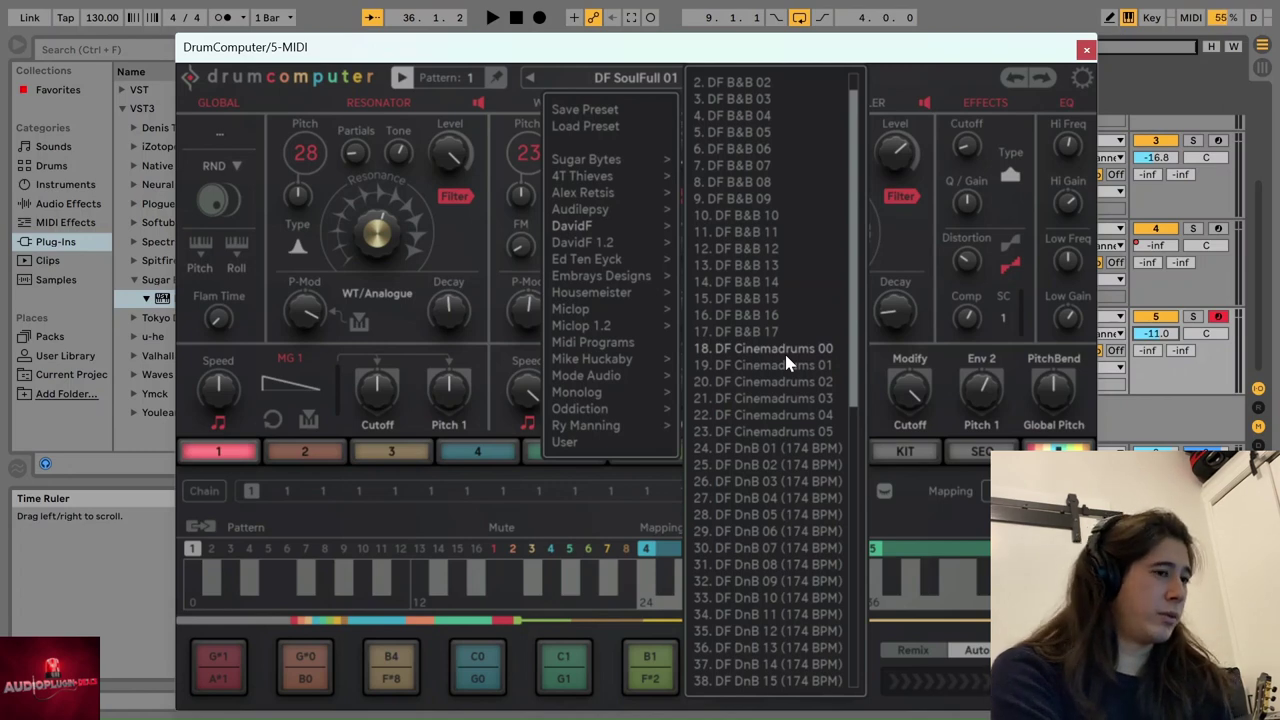
left_click(770, 349)
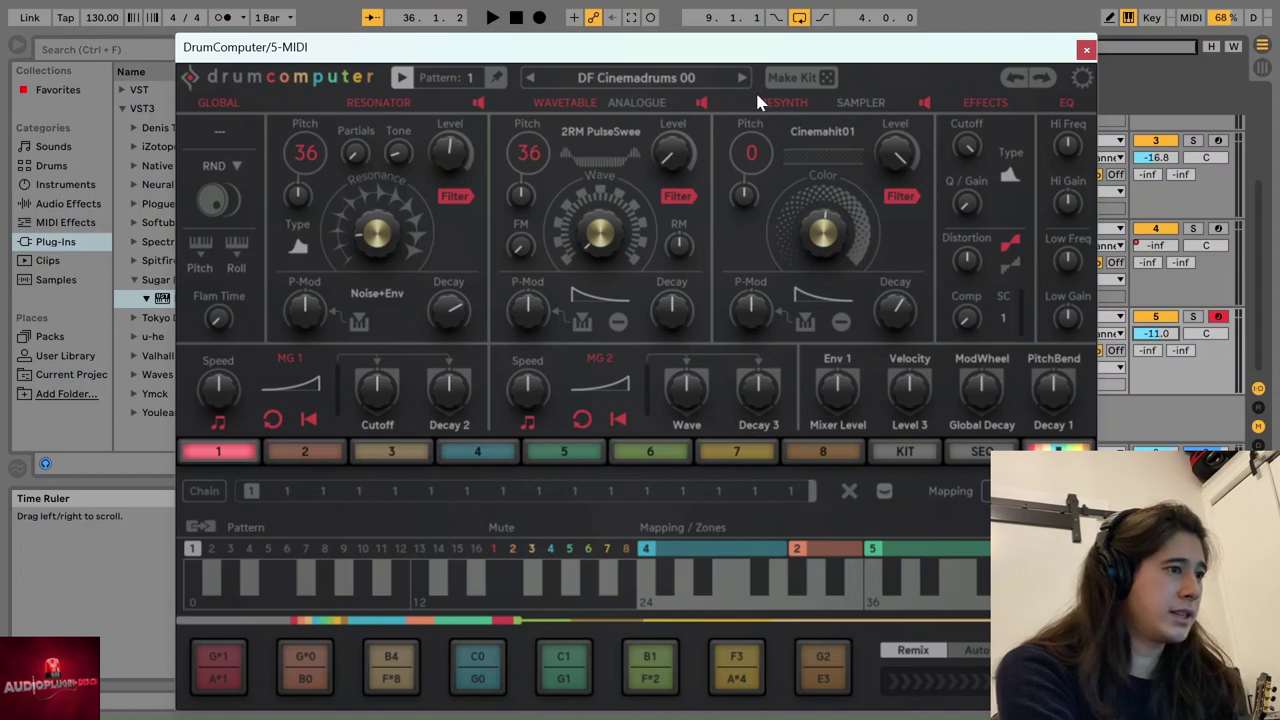
- Play, stop and restart the Cinemadrums 00 kit, scrolling the mixer back up
key("space")
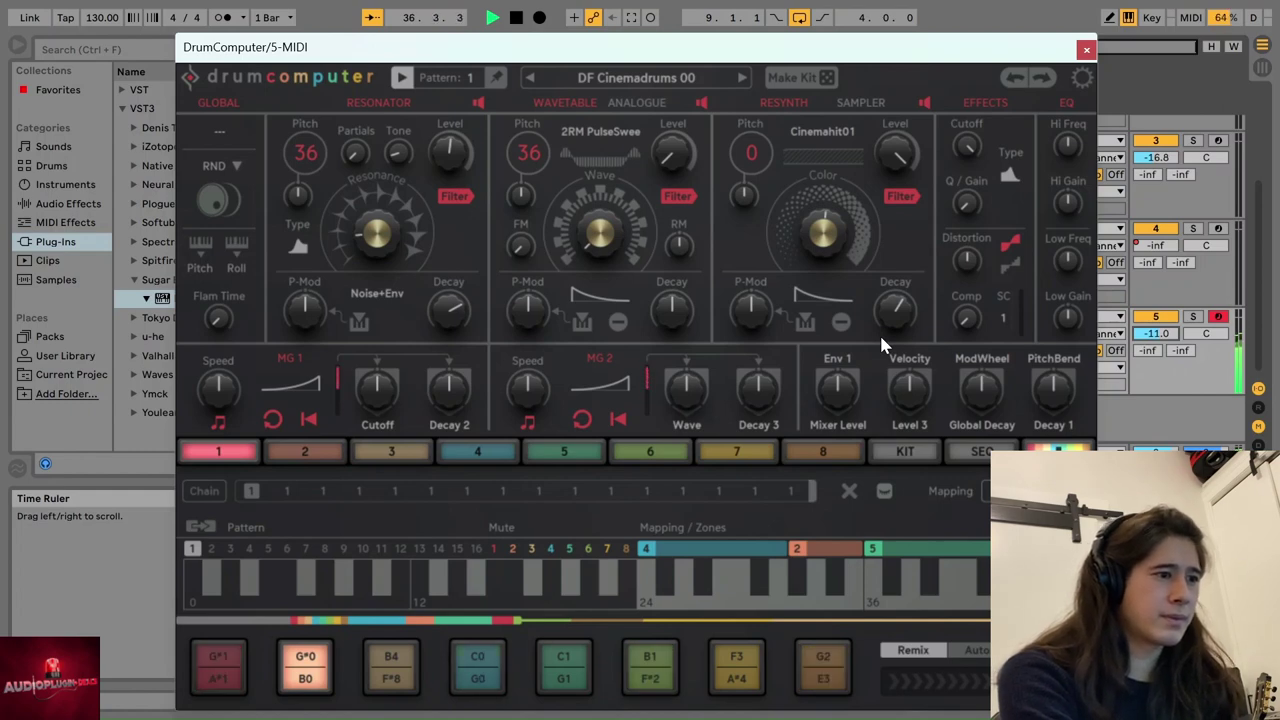
key("space")
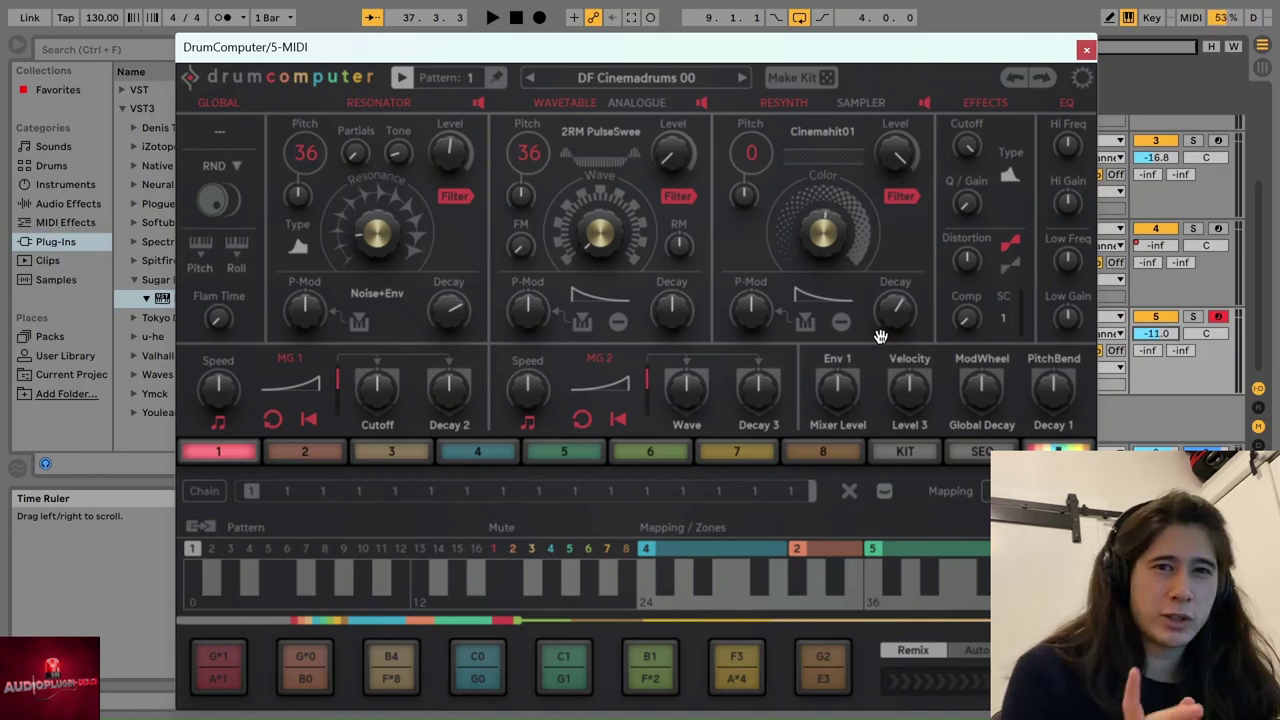
key("space")
scroll(1152, 196, "up", 2)
scroll(1152, 196, "up", 5)
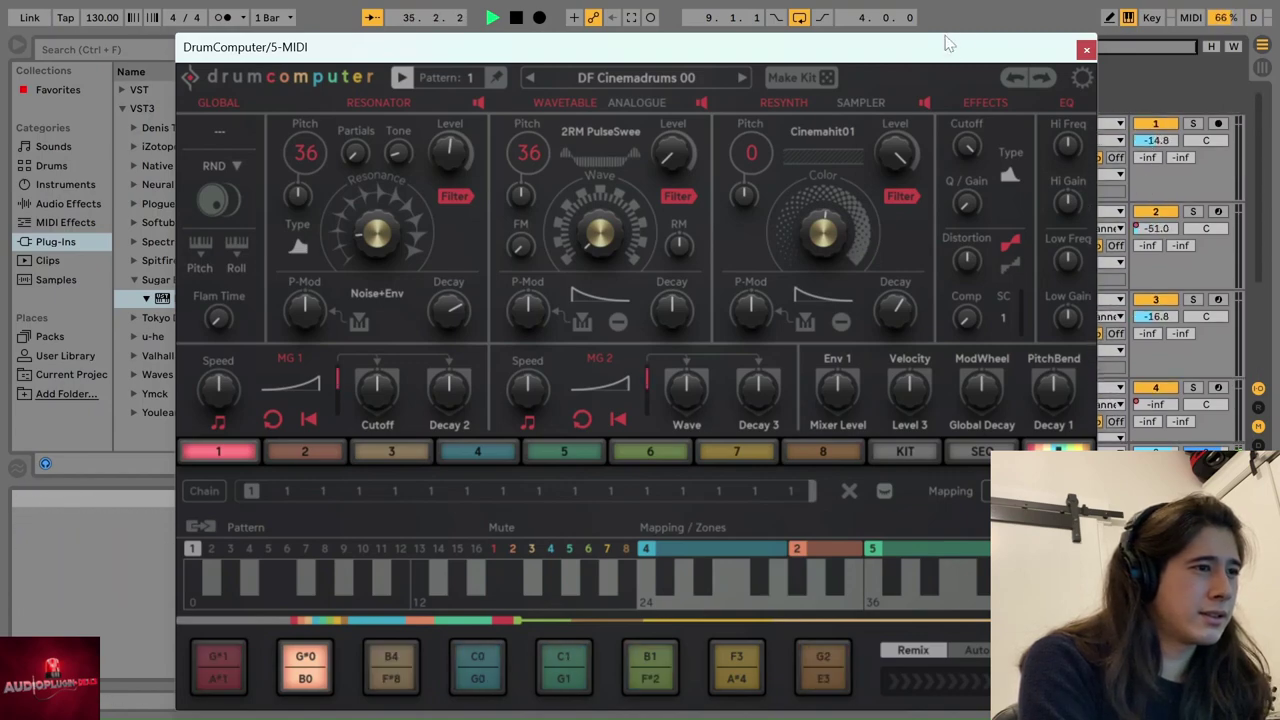
- Move the DrumComputer window lower, then select the Gat track and arm it for recording
left_click_drag(640, 47, 610, 312)
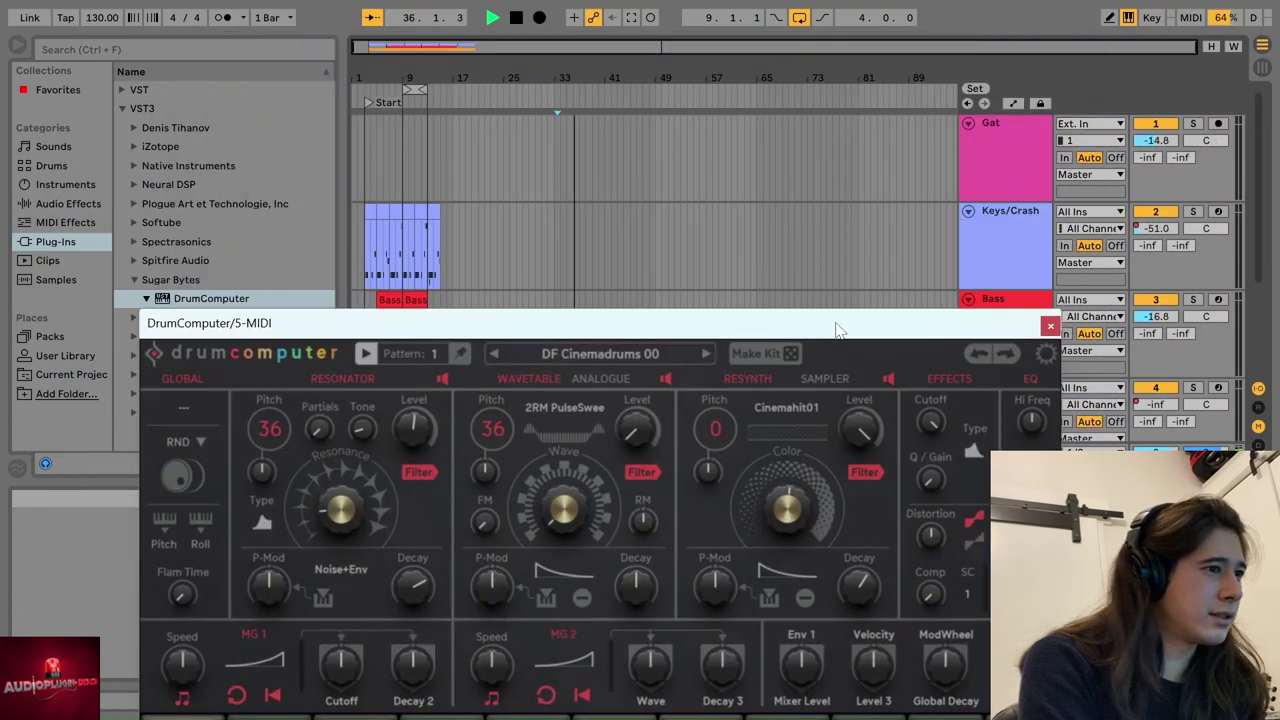
left_click(575, 176)
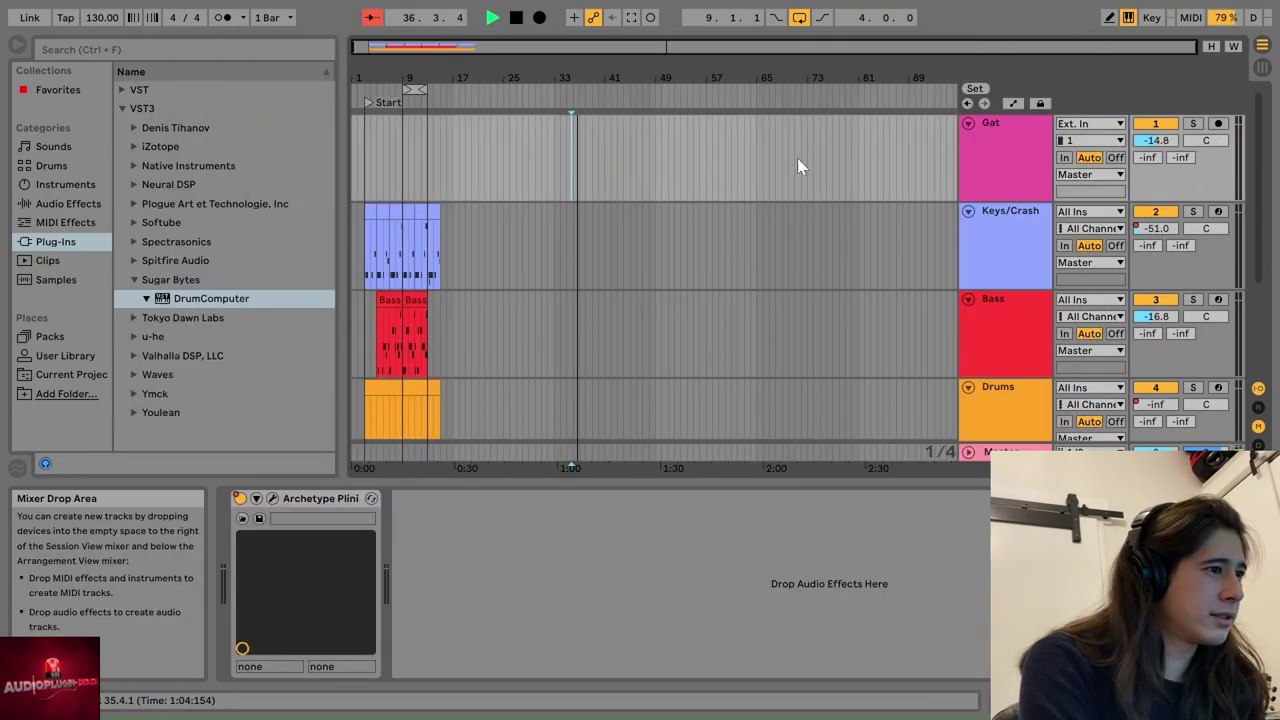
left_click(1218, 124)
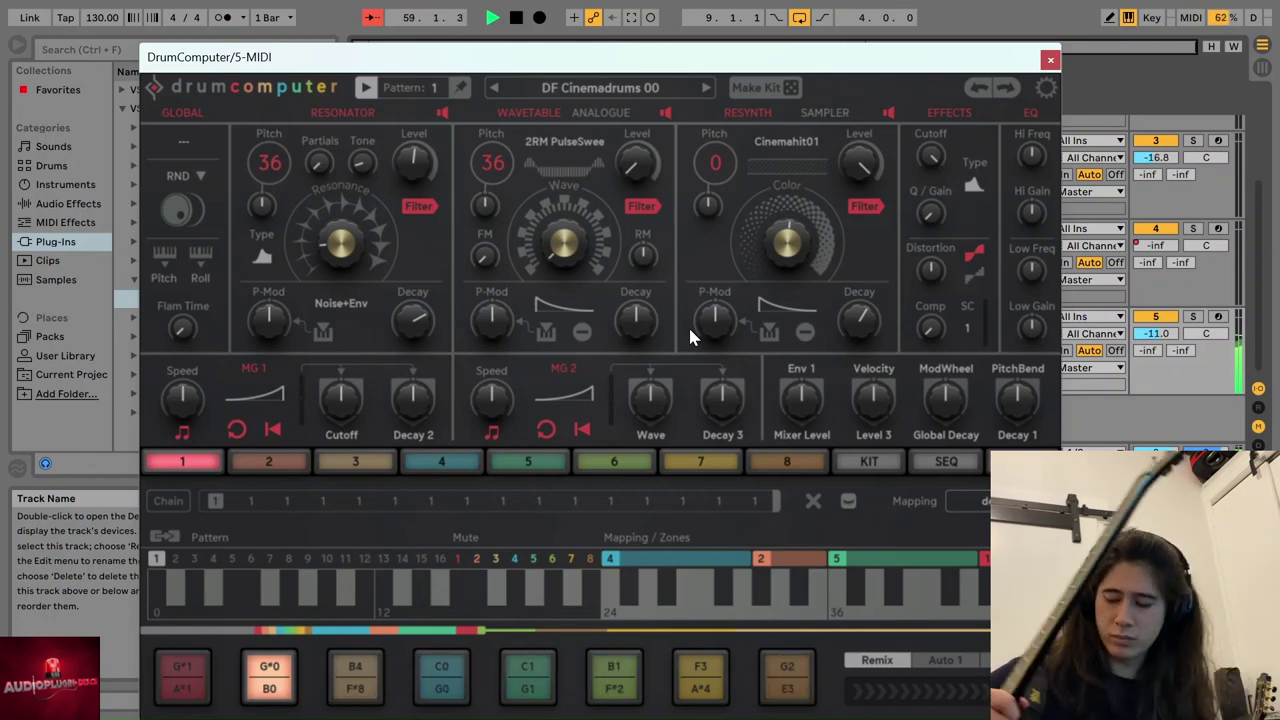
- Stop playback and nudge the DrumComputer window slightly lower, returning focus to the arrangement
key("space")
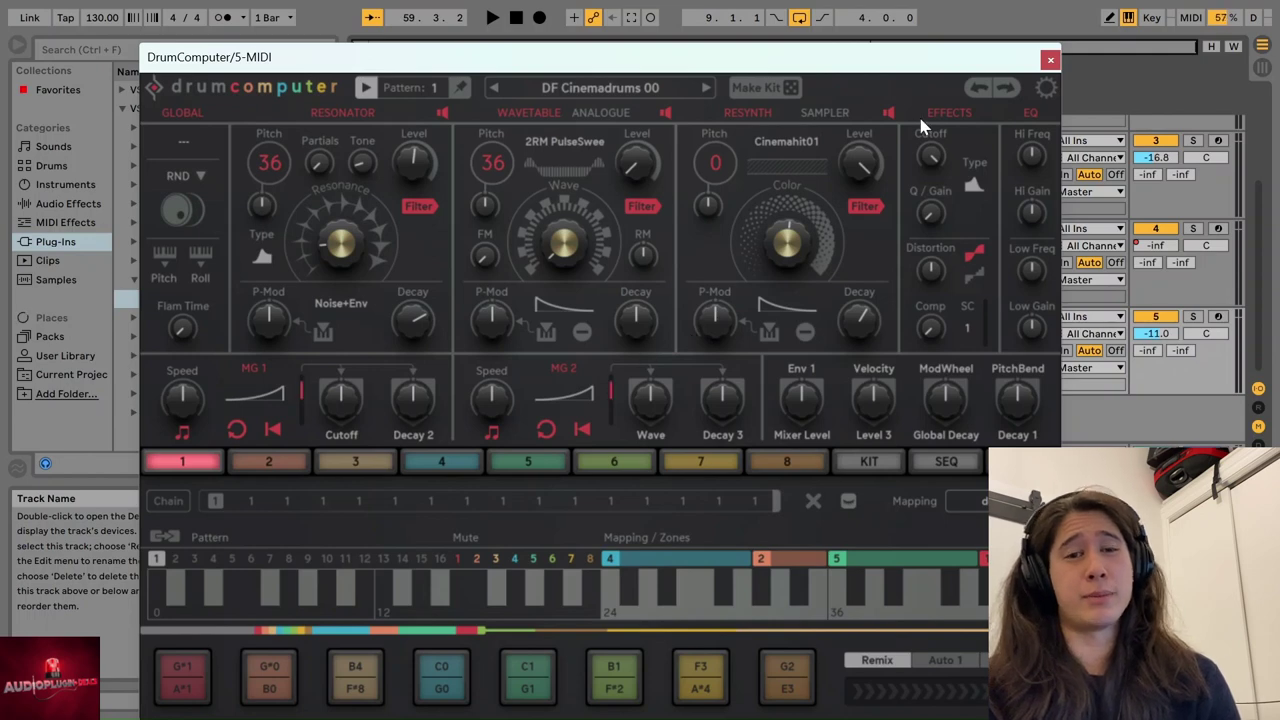
left_click_drag(860, 57, 886, 122)
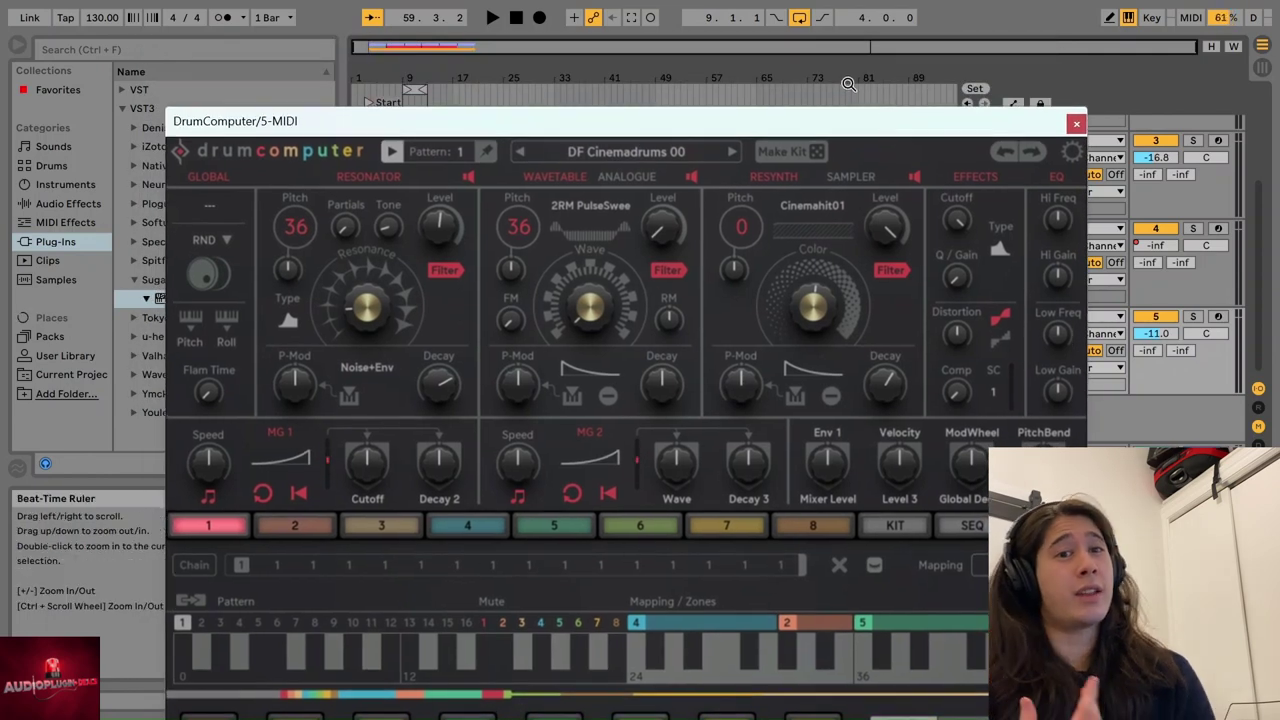
left_click(856, 80)
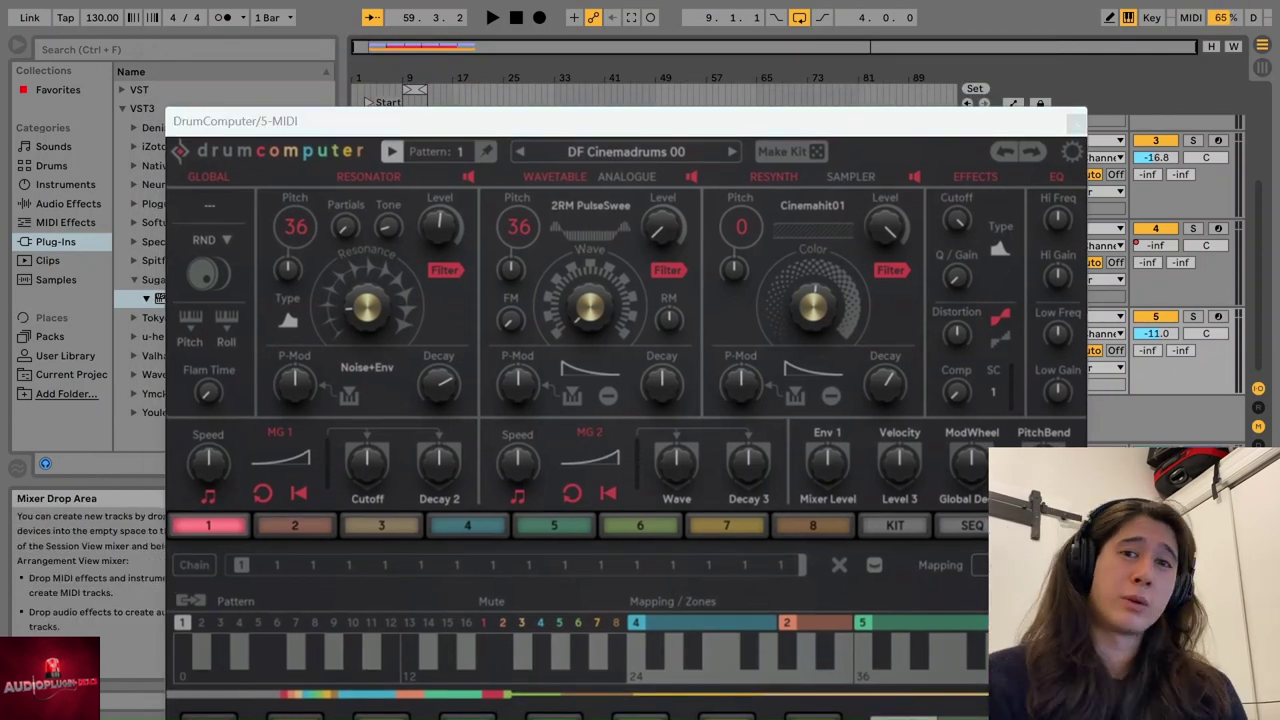